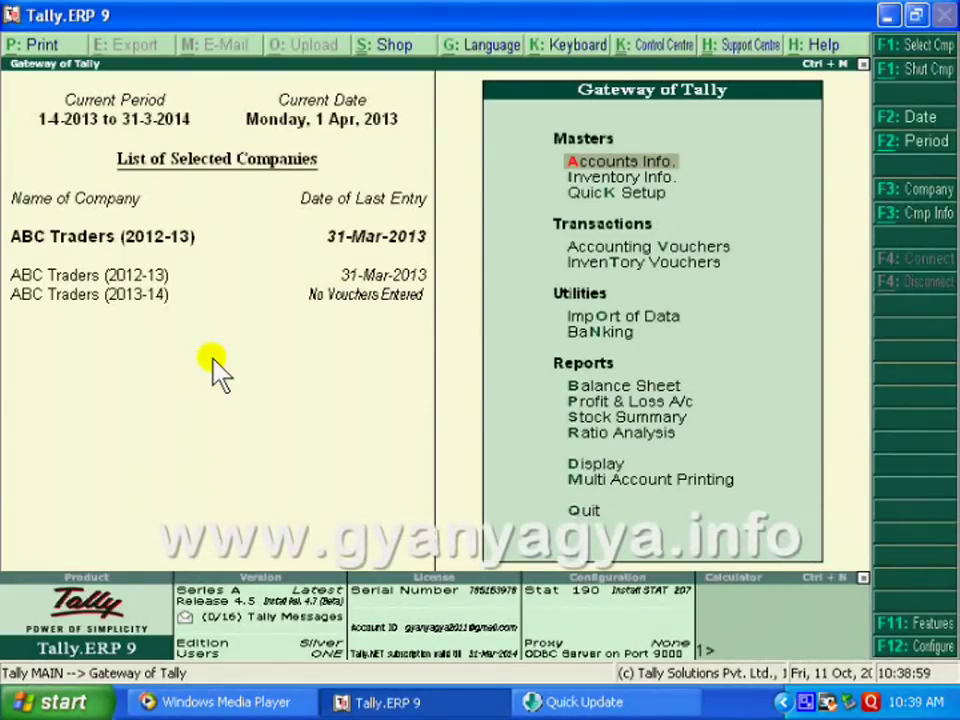
Step: Make ABC Traders (2013-14) the active company and view its Manish Traders ledger account
left_click(128, 298)
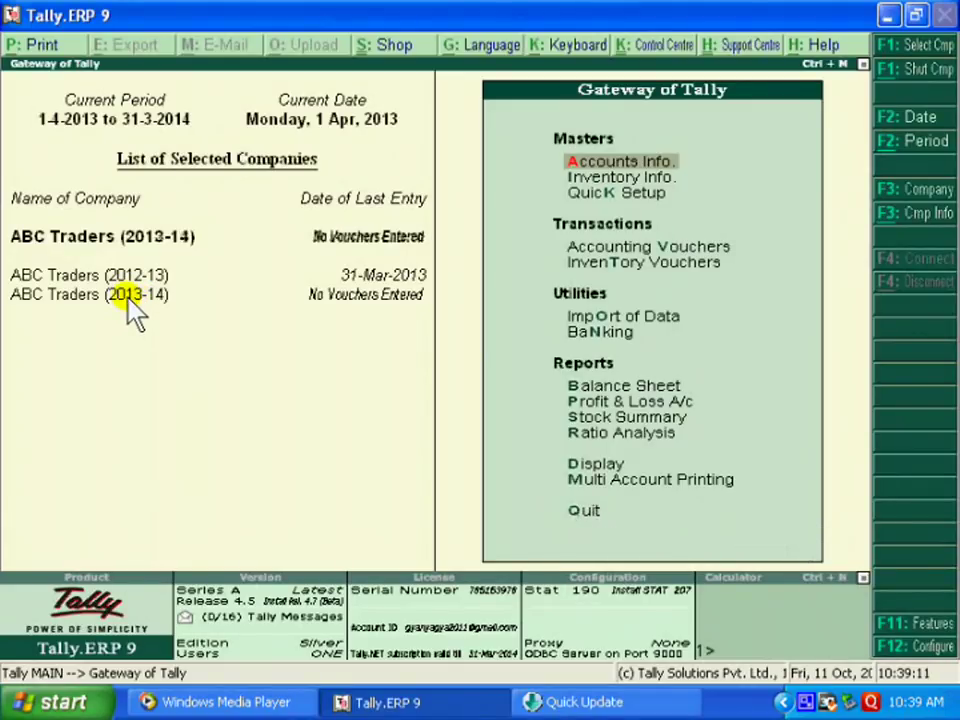
left_click(600, 466)
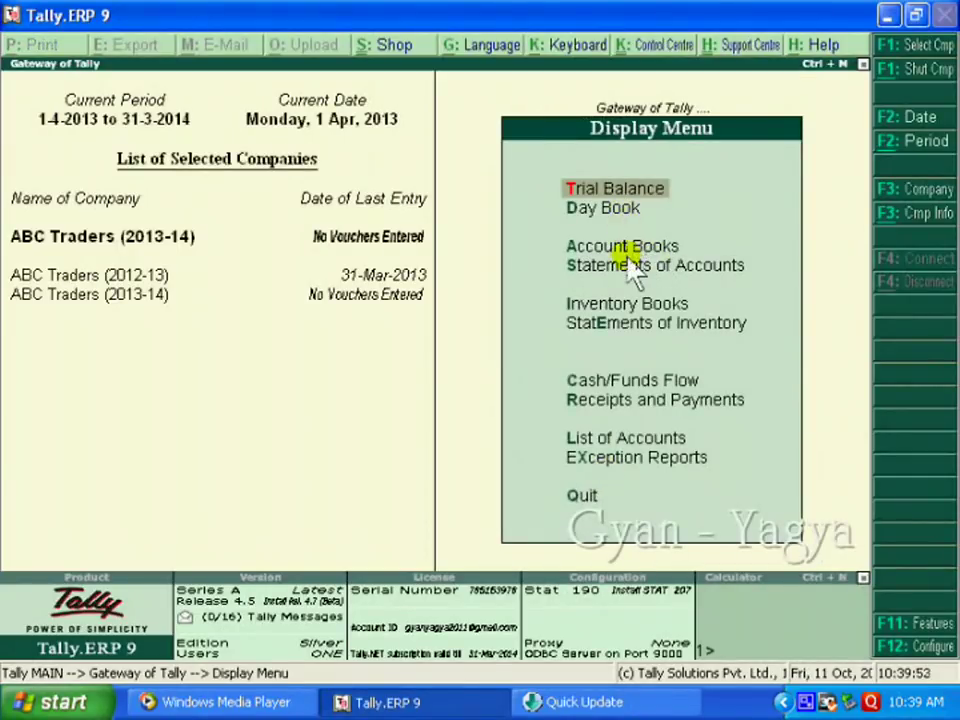
left_click(628, 248)
key("Down")
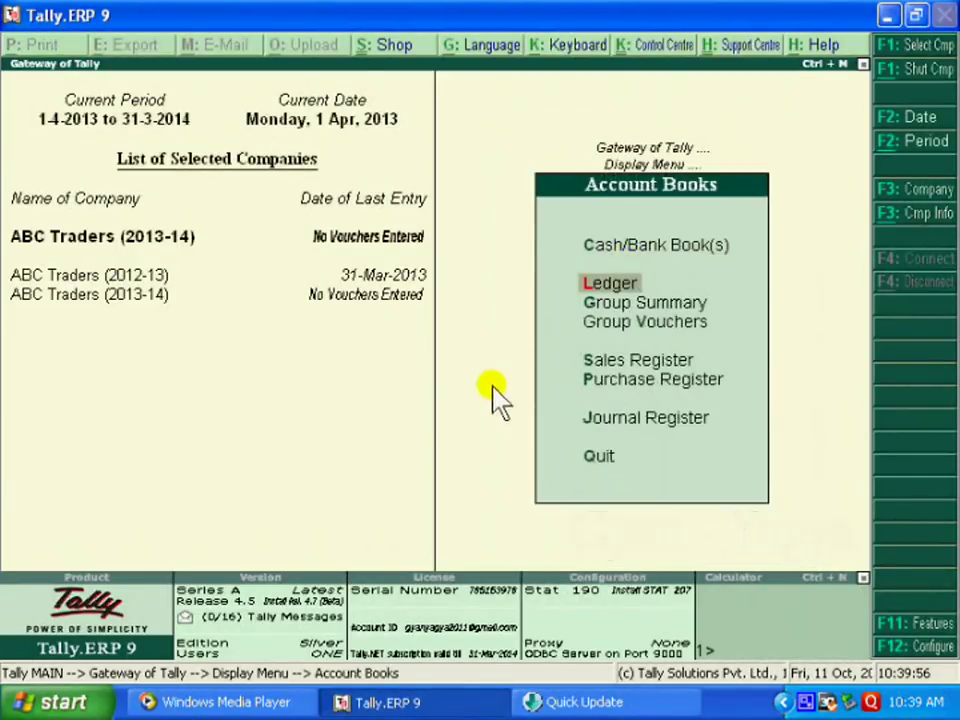
key("Return")
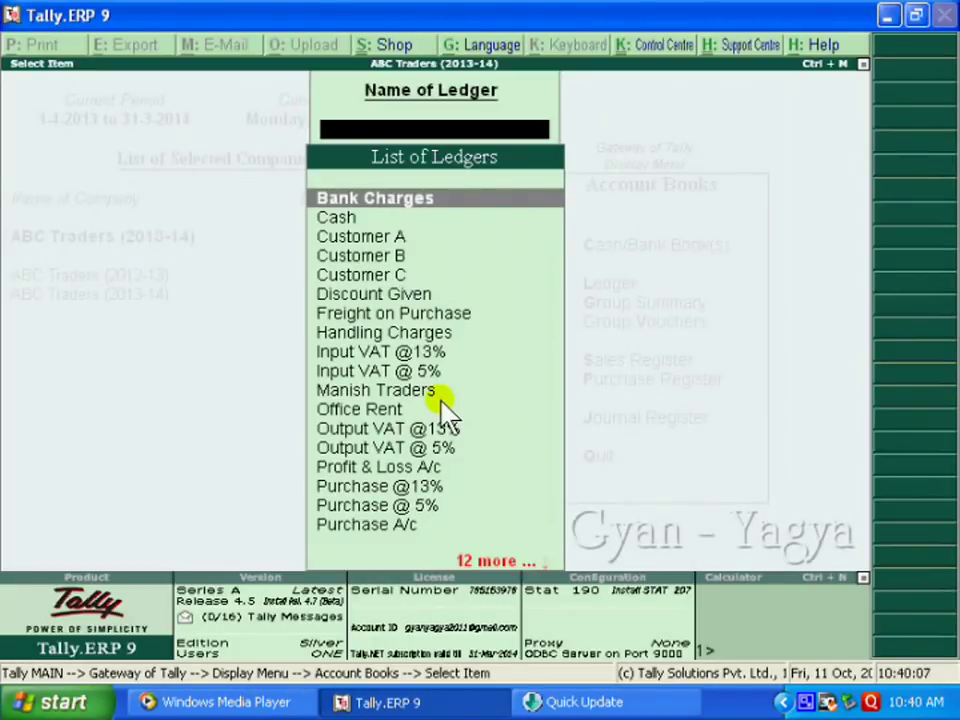
type("Man")
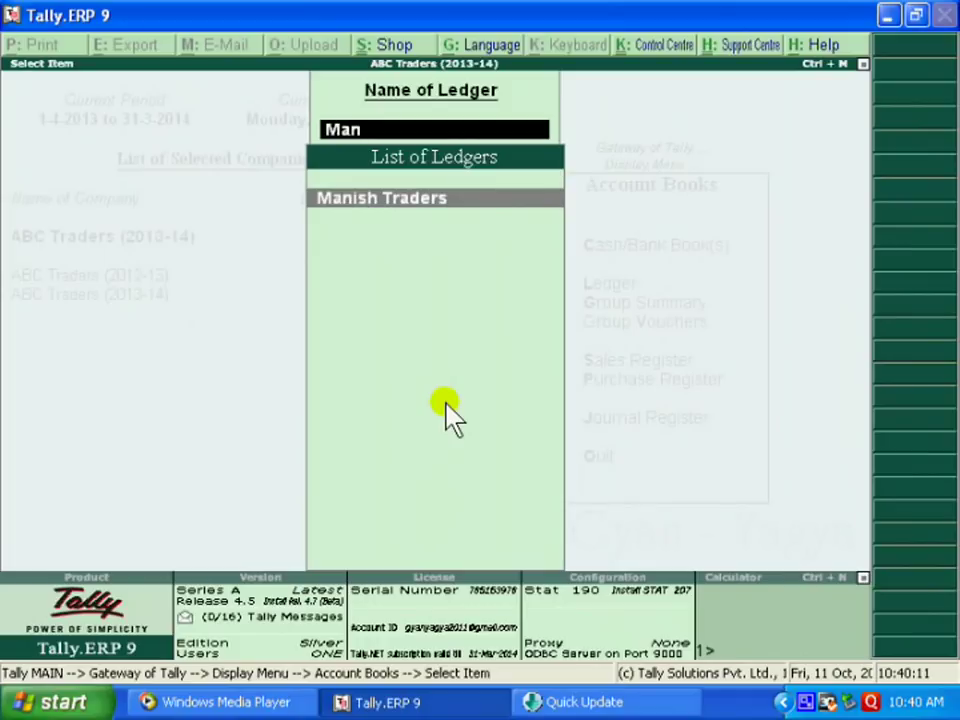
key("Return")
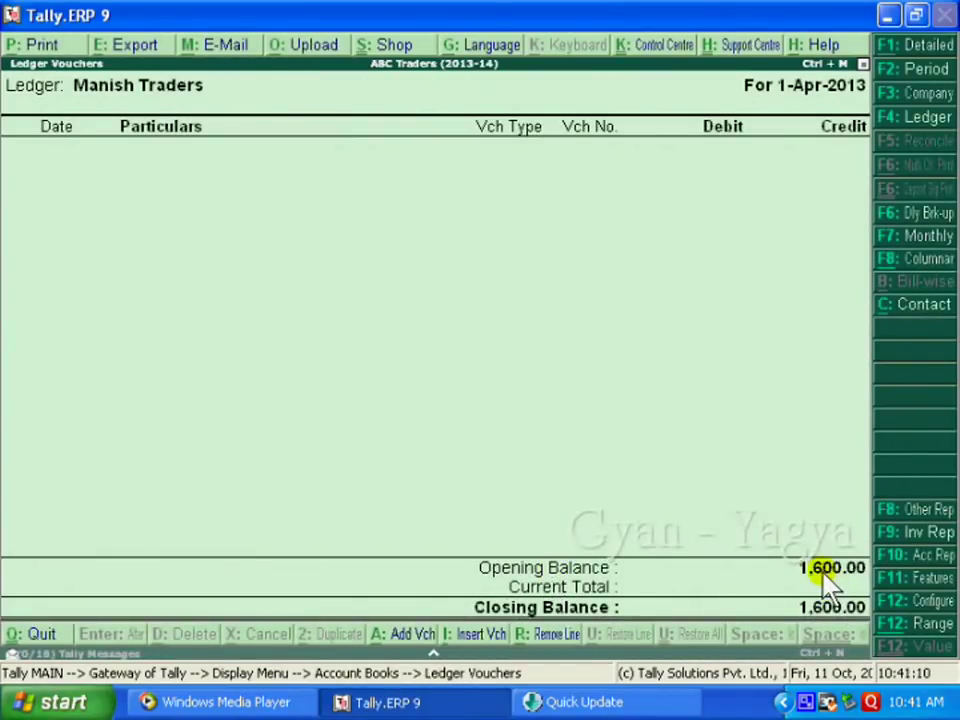
Step: View the State Bank of India ledger of ABC Traders (2013-14), then return to the Gateway of Tally
key("Escape")
type("St")
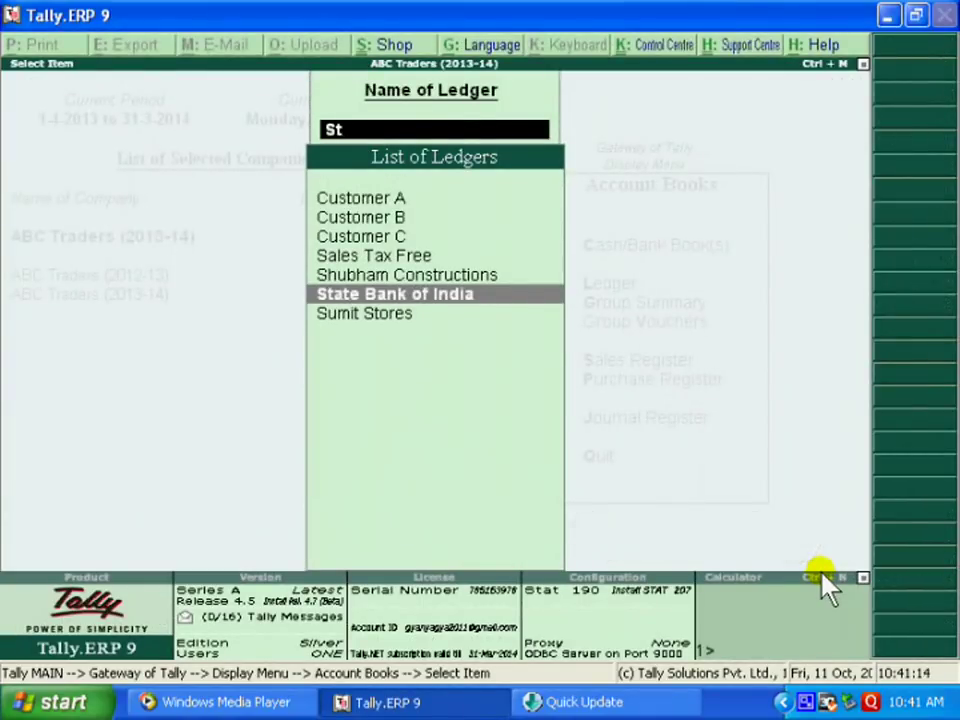
key("Return")
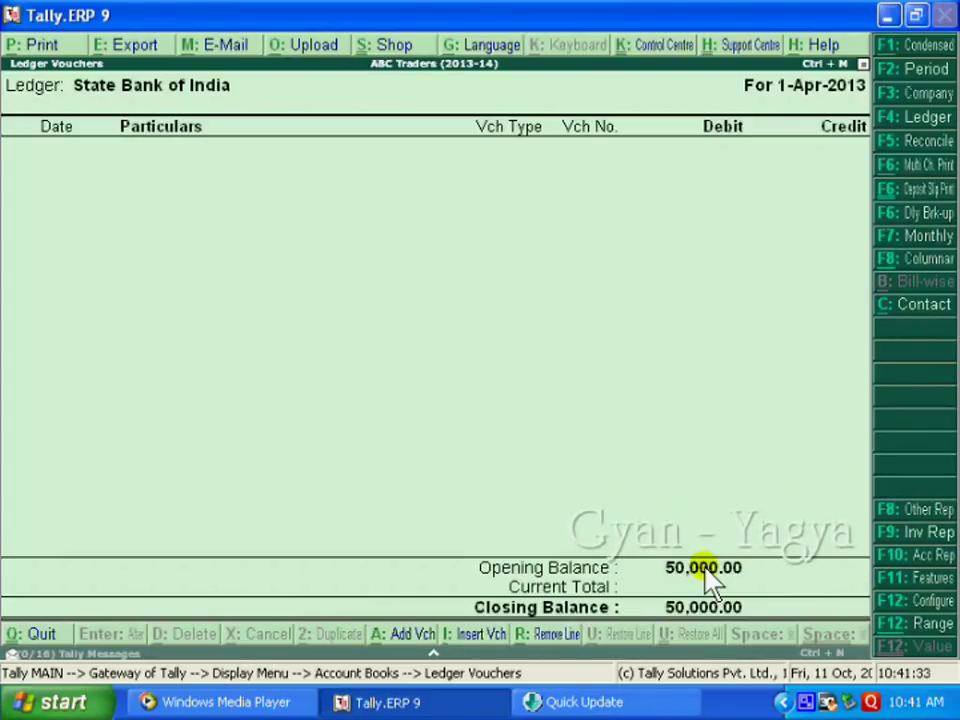
key("Escape")
key("Escape")
key("Escape")
key("Escape")
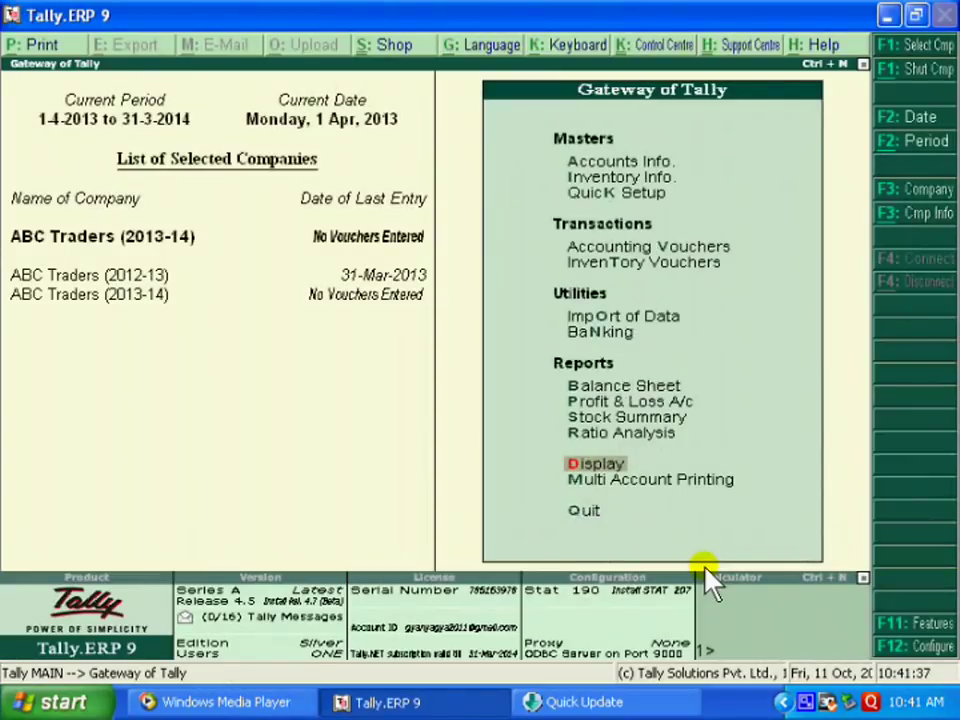
Step: Switch to ABC Traders (2012-13) and view its Manish Traders ledger account for comparison
left_click(152, 283)
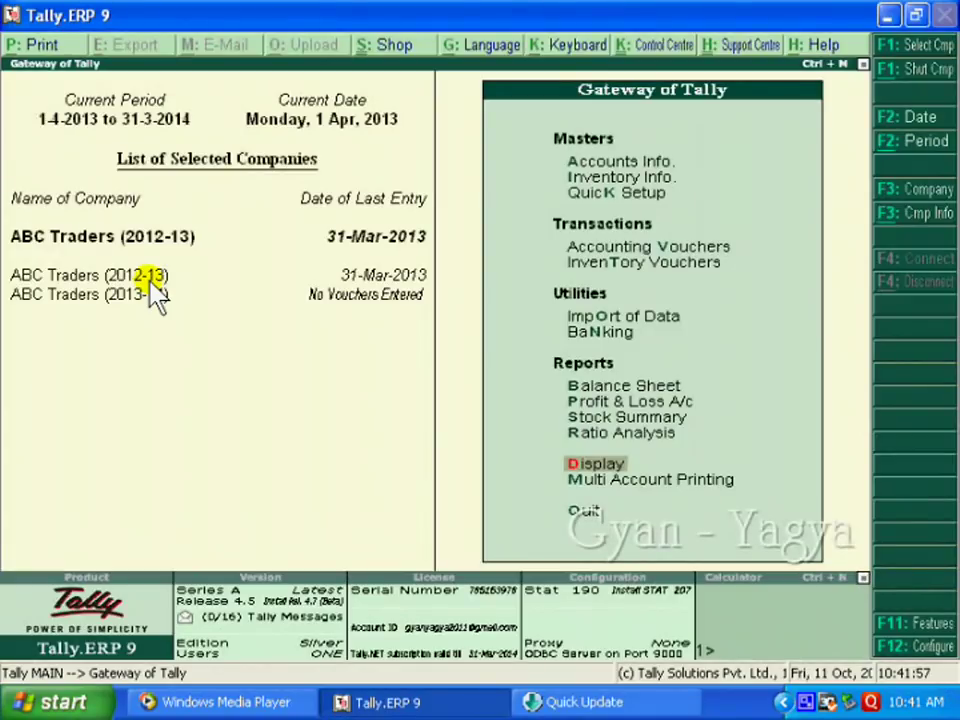
left_click(616, 471)
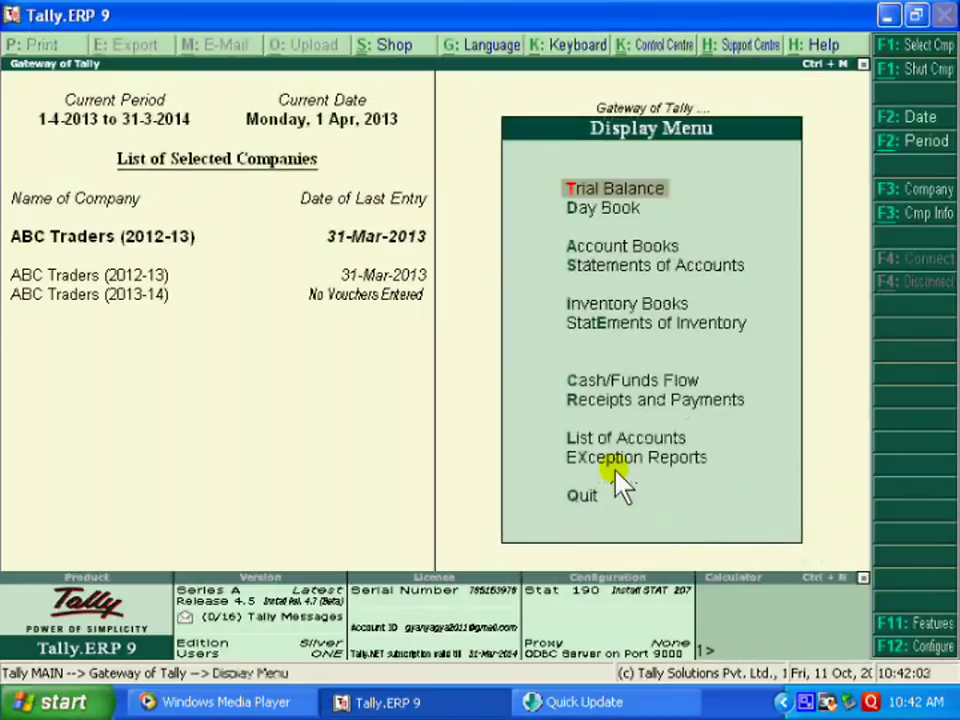
left_click(645, 253)
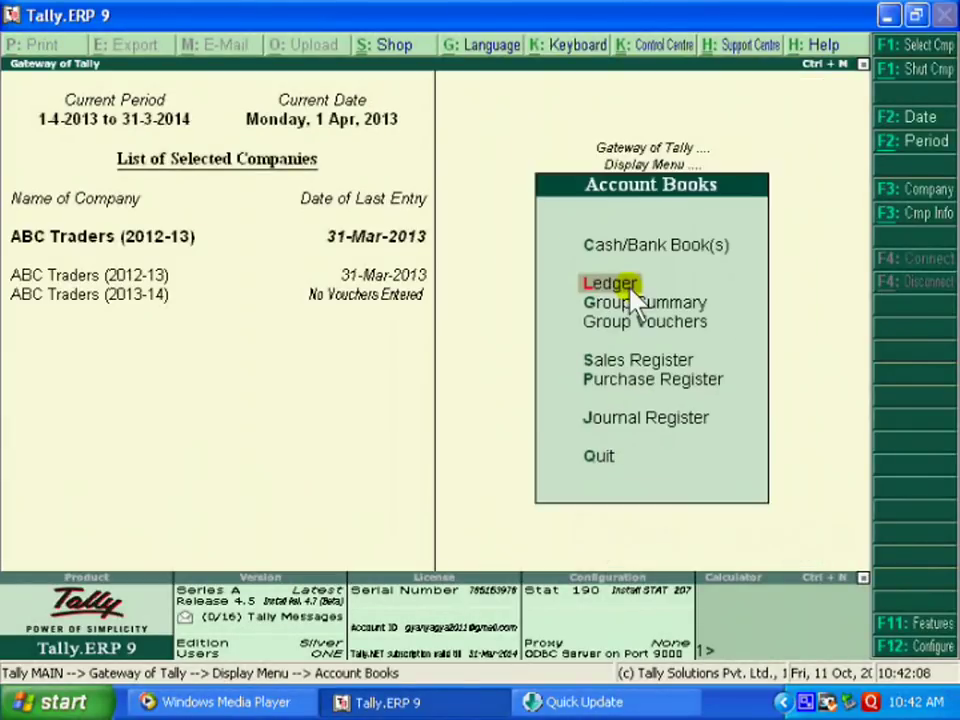
left_click(627, 285)
type("Man")
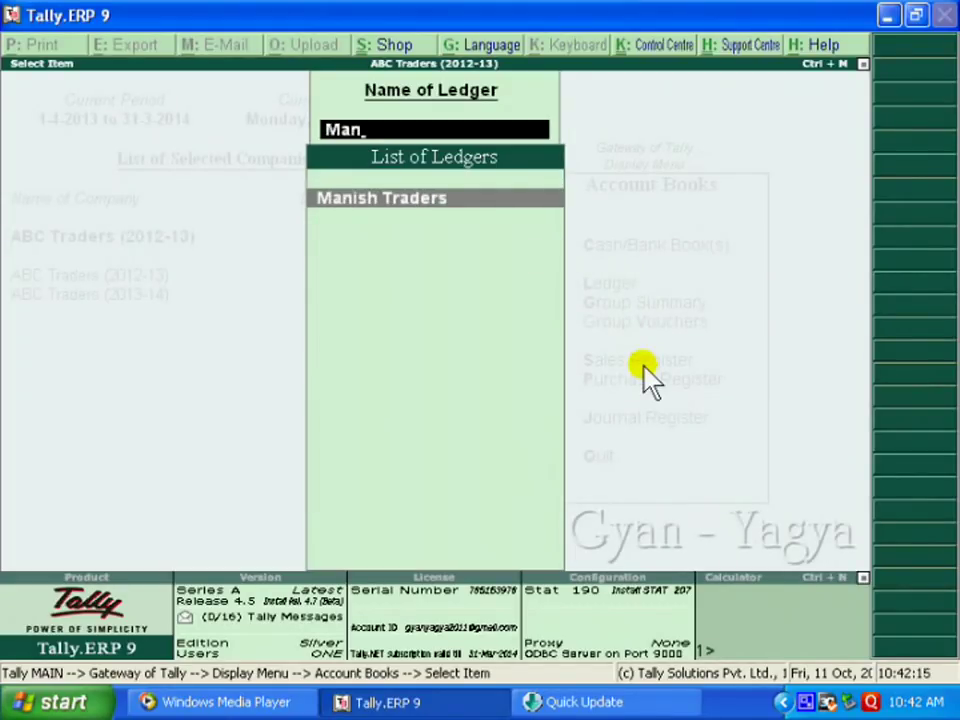
key("Return")
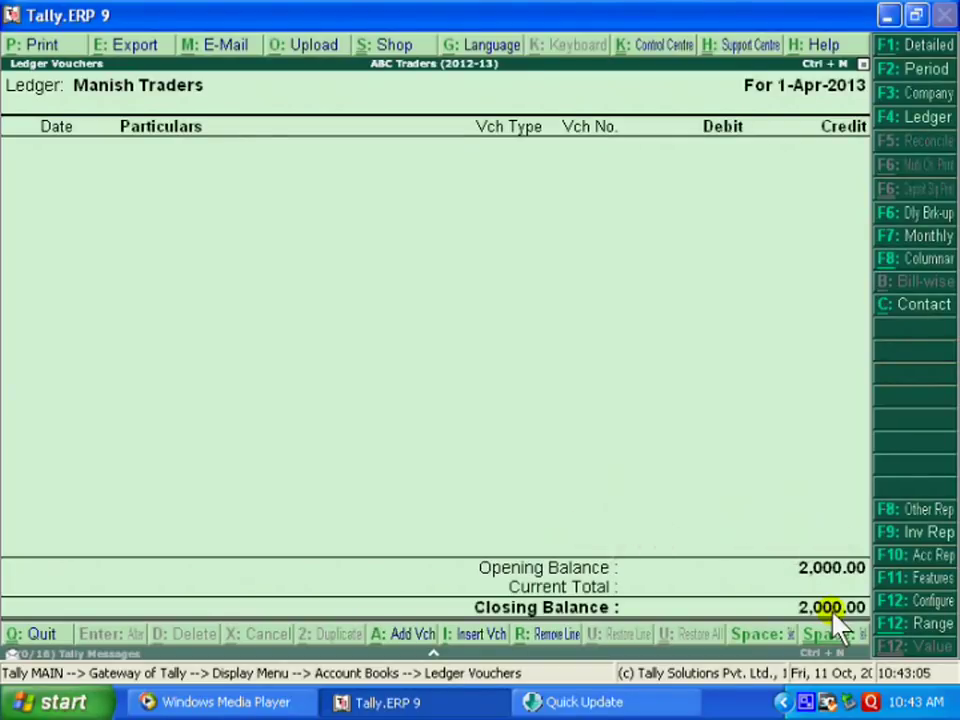
Step: View the State Bank of India ledger of ABC Traders (2012-13), then return to the Gateway of Tally
key("Escape")
type("S")
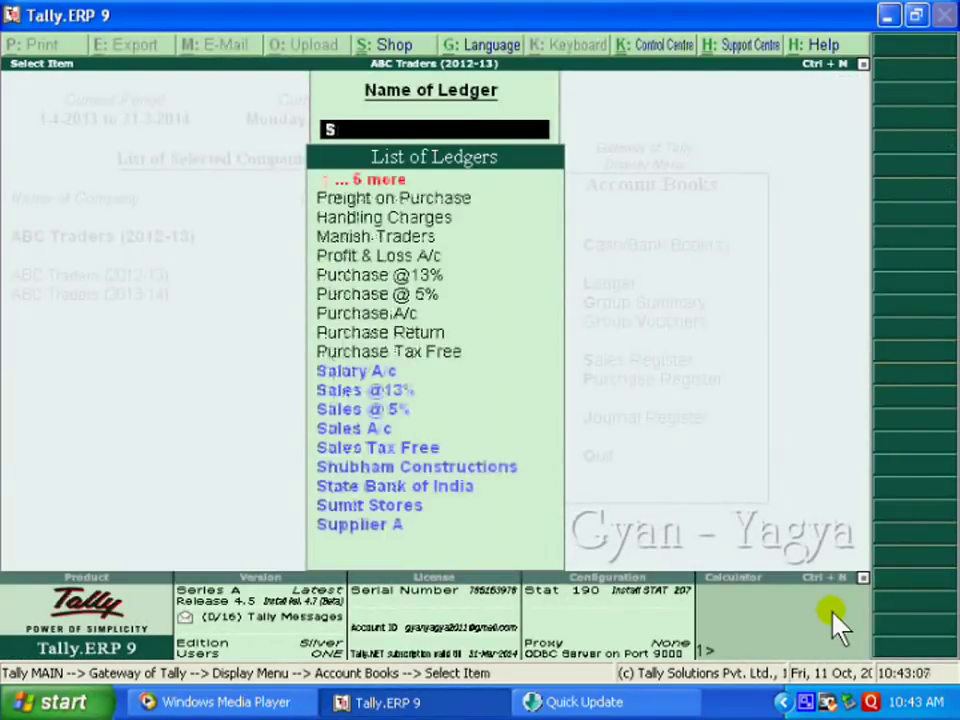
type("tat")
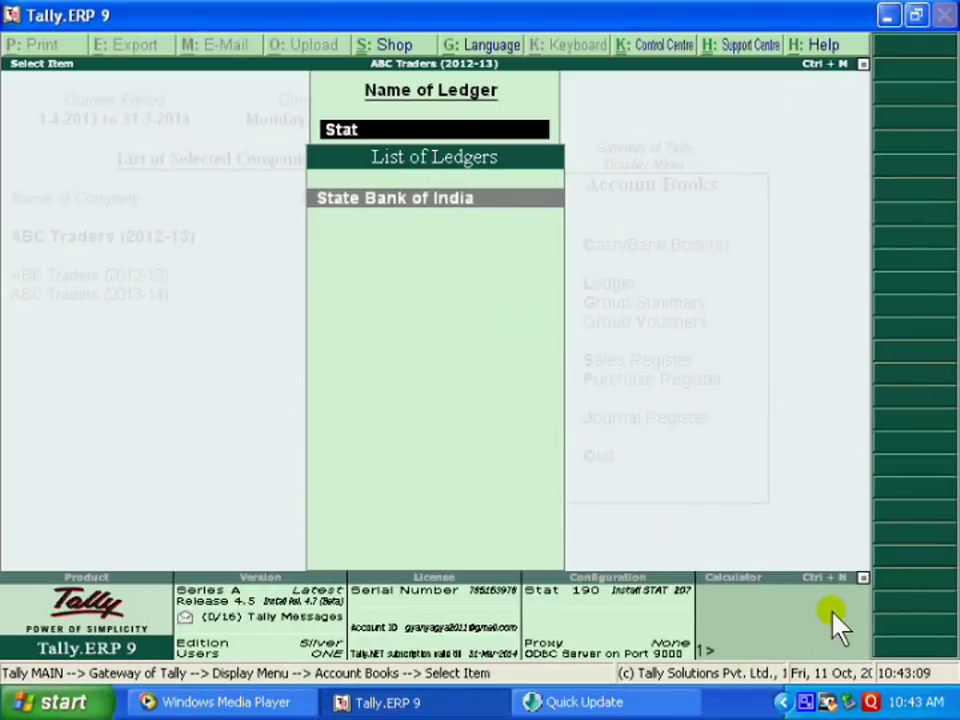
key("Return")
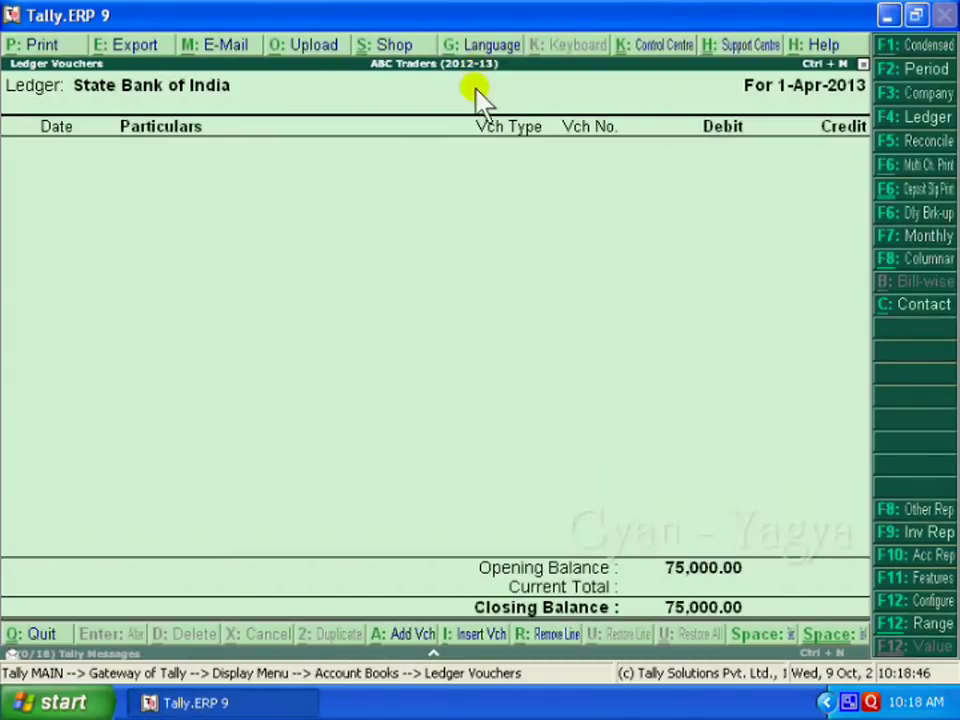
key("Escape")
key("Escape")
key("Escape")
key("Escape")
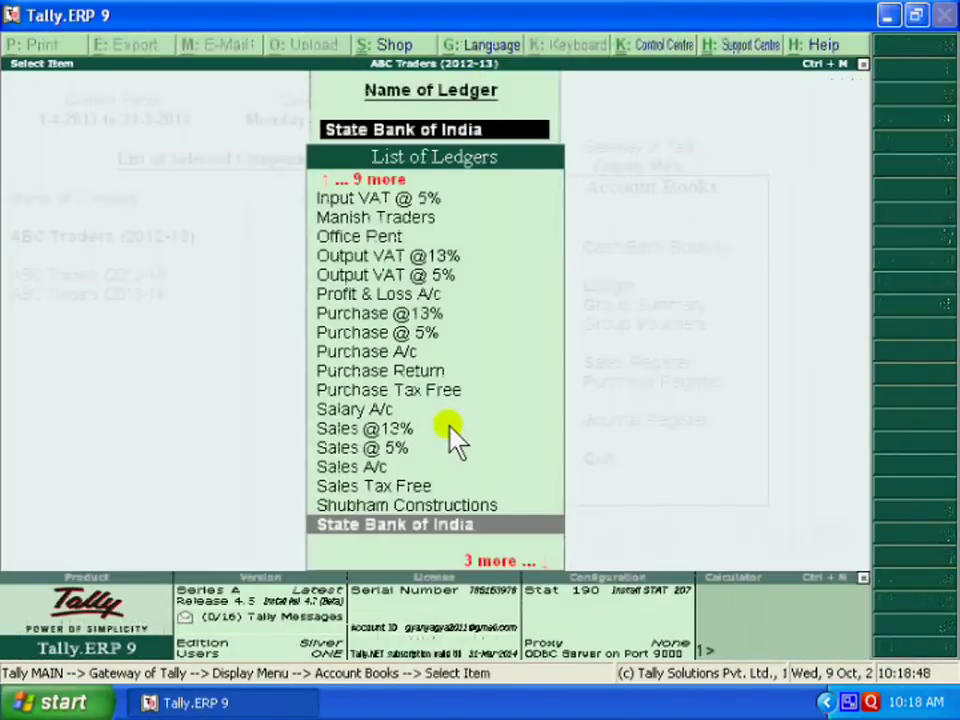
Step: Display the List of Accounts for ABC Traders (2012-13)
key("Down")
key("Down")
key("Down")
key("Down")
key("Down")
key("Down")
key("Down")
key("Down")
key("Down")
key("Down")
key("Down")
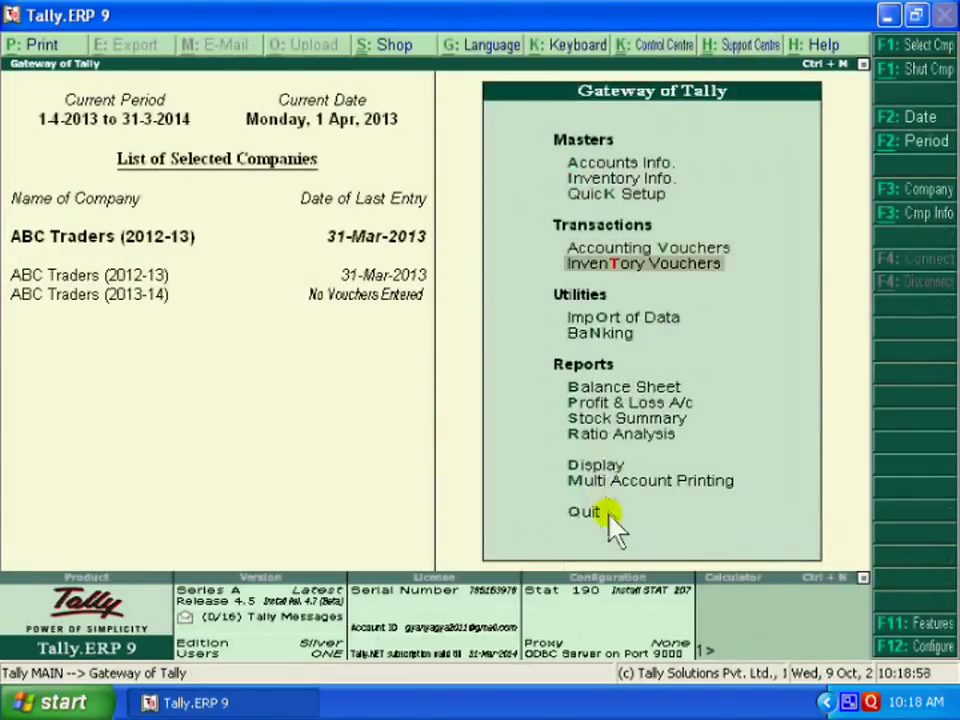
key("Return")
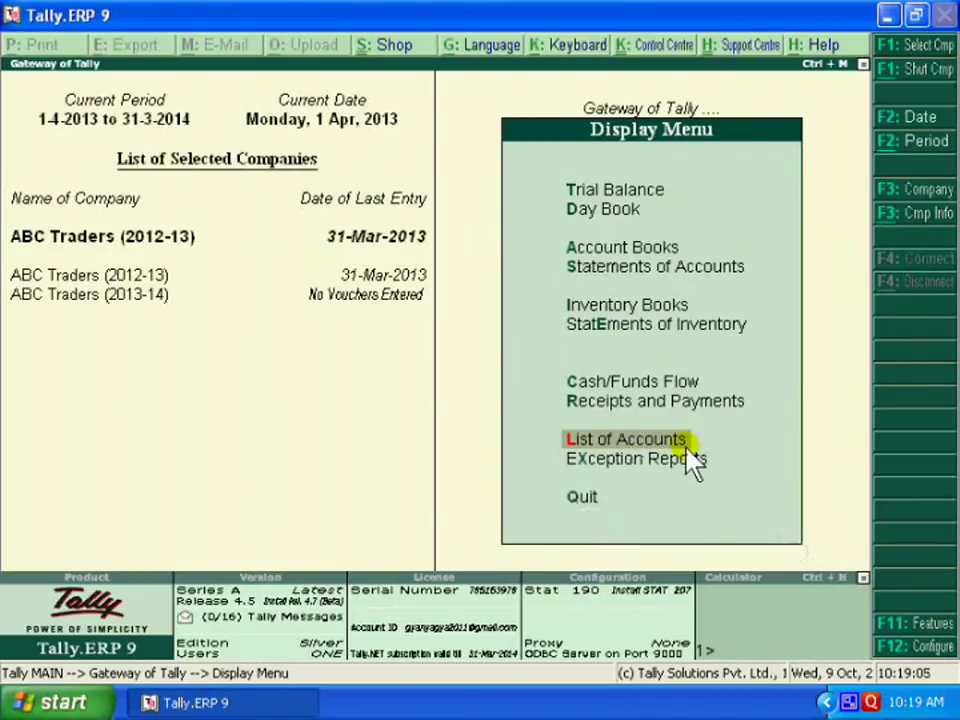
key("Return")
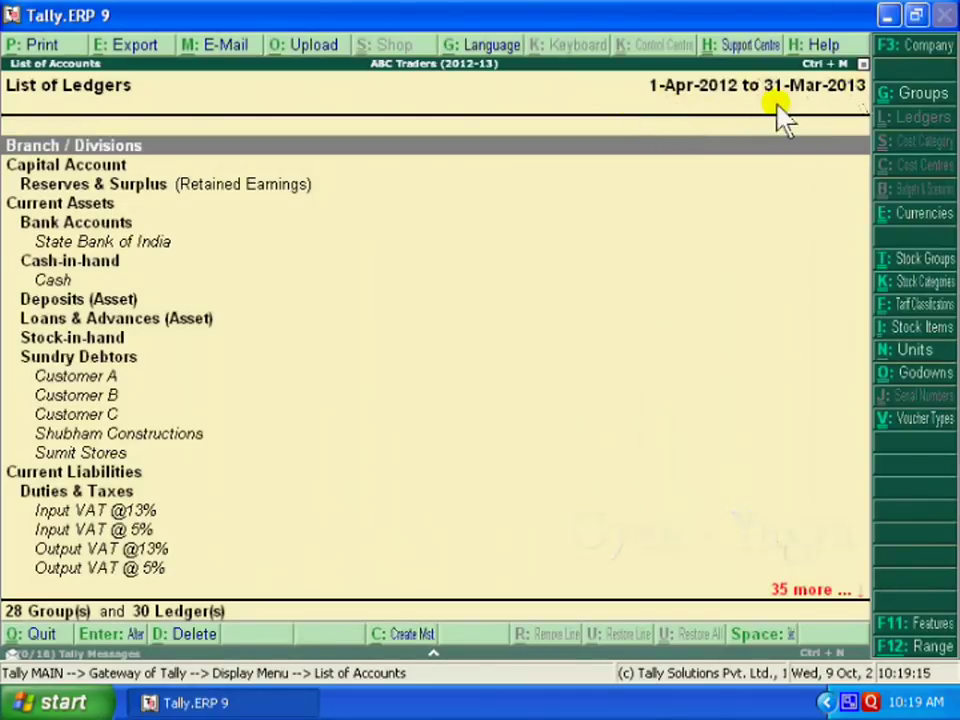
Step: Export All Masters in XML format to Master.xml in E:\Tally.ERP9, with closing balances as opening up to 31-3-2013
left_click(148, 58)
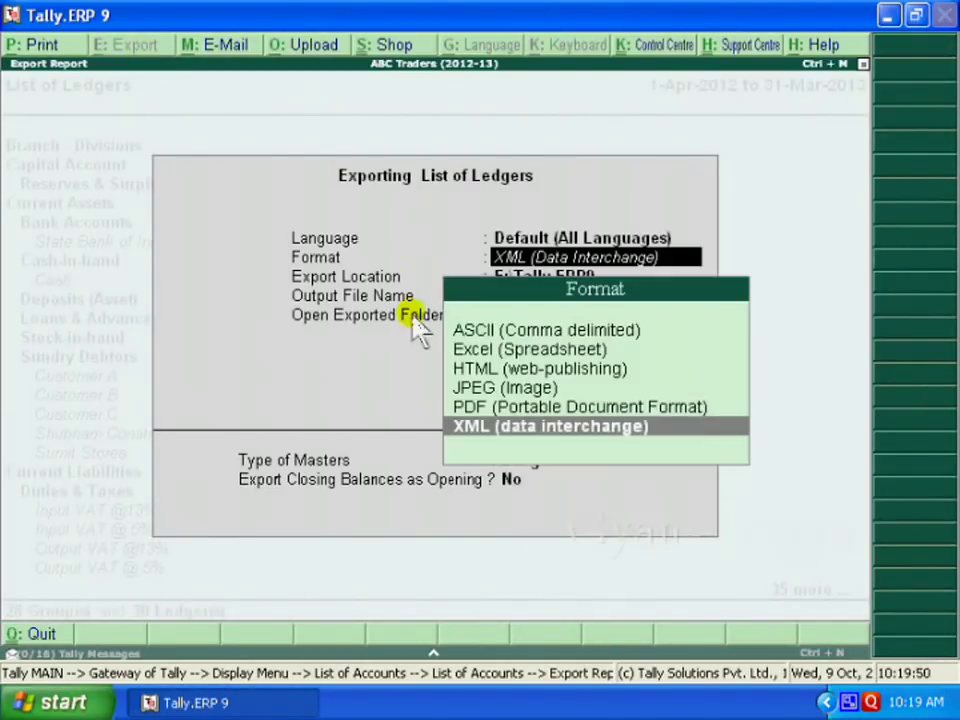
key("Return")
key("Return")
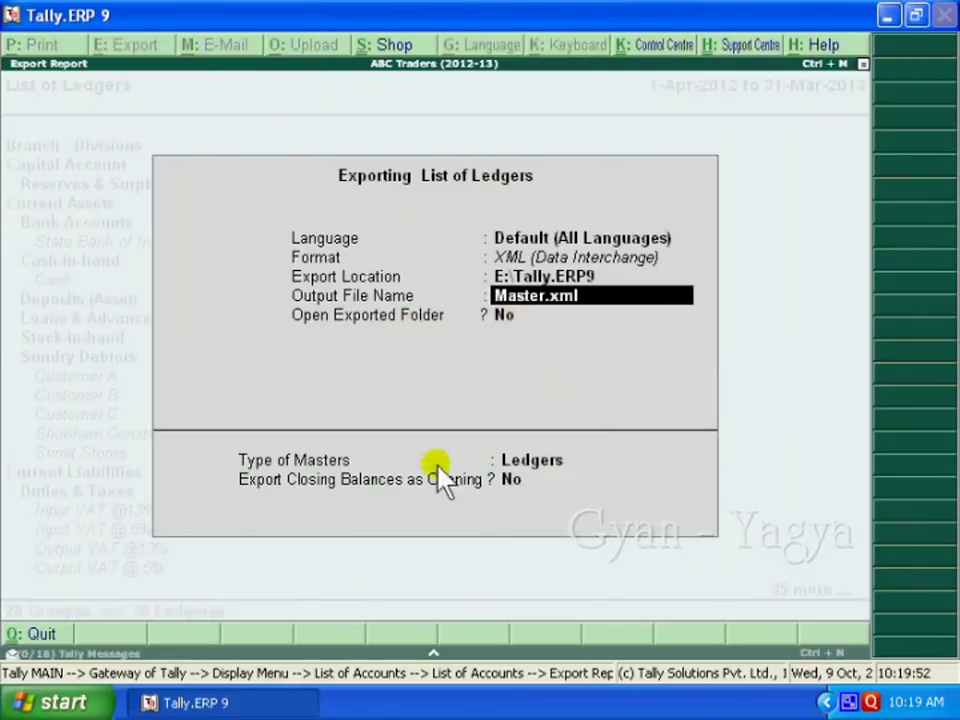
key("Return")
key("Return")
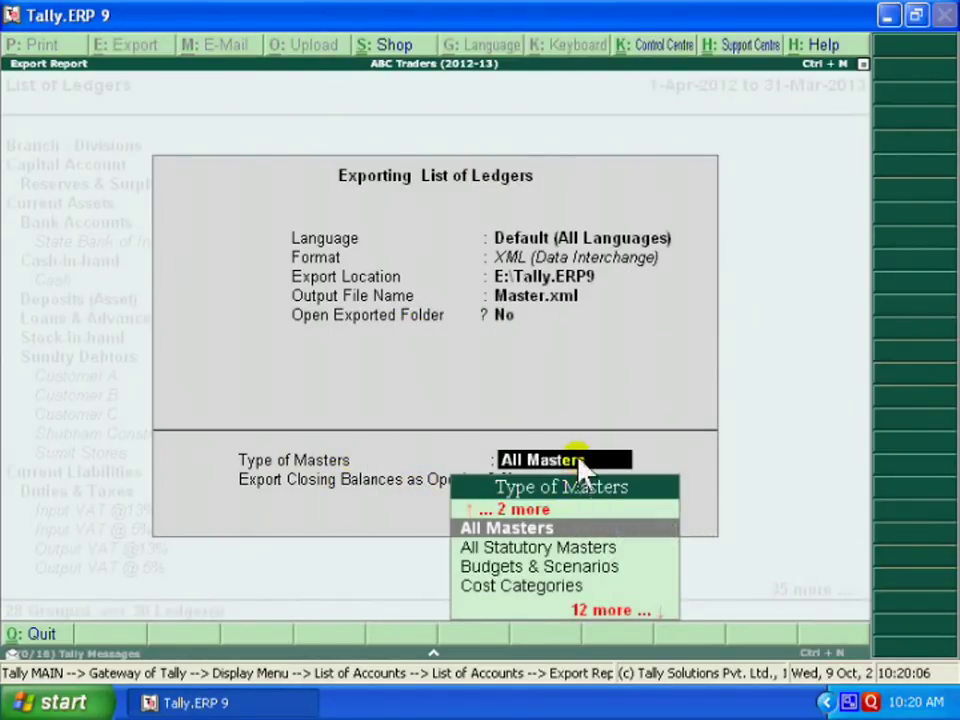
key("Return")
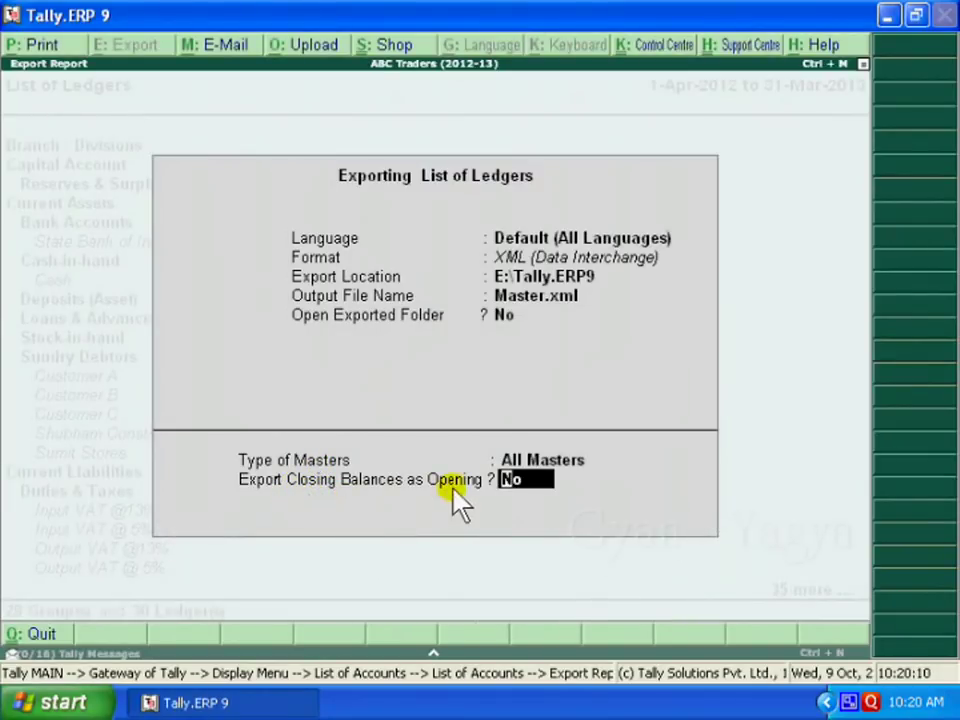
key("y")
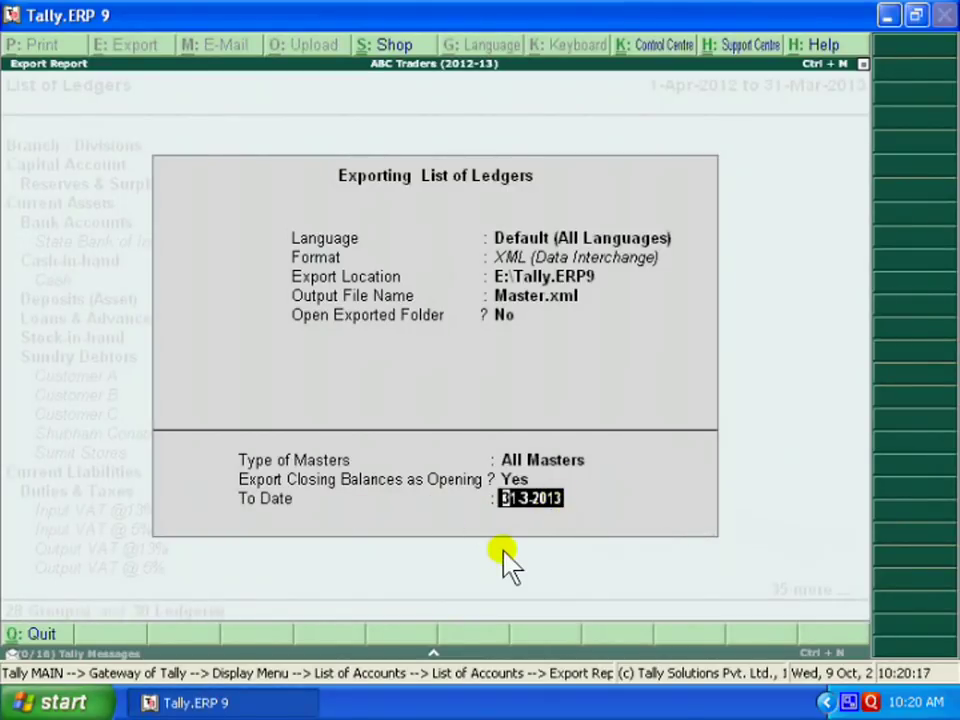
key("Return")
key("Return")
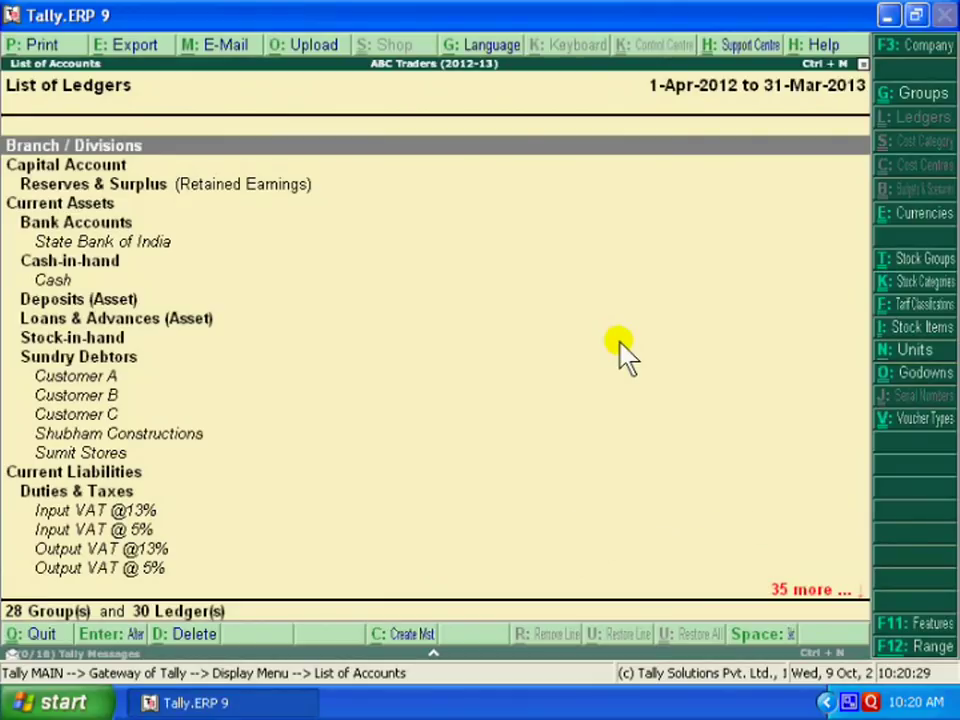
key("Escape")
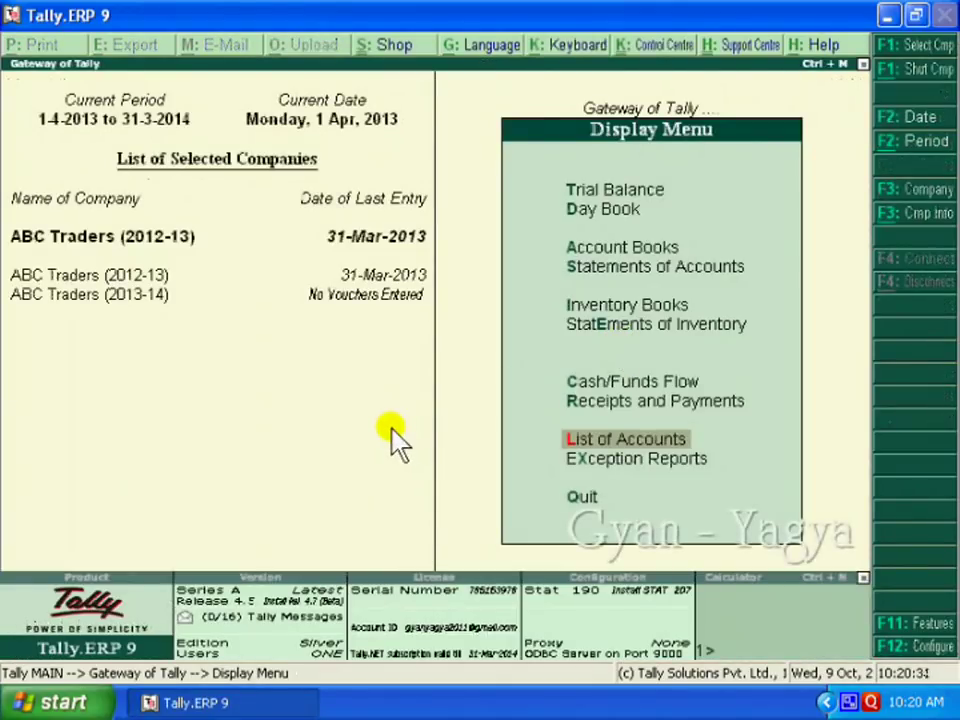
Step: Make ABC Traders (2013-14) the active company and open its Import of Data options
left_click(125, 312)
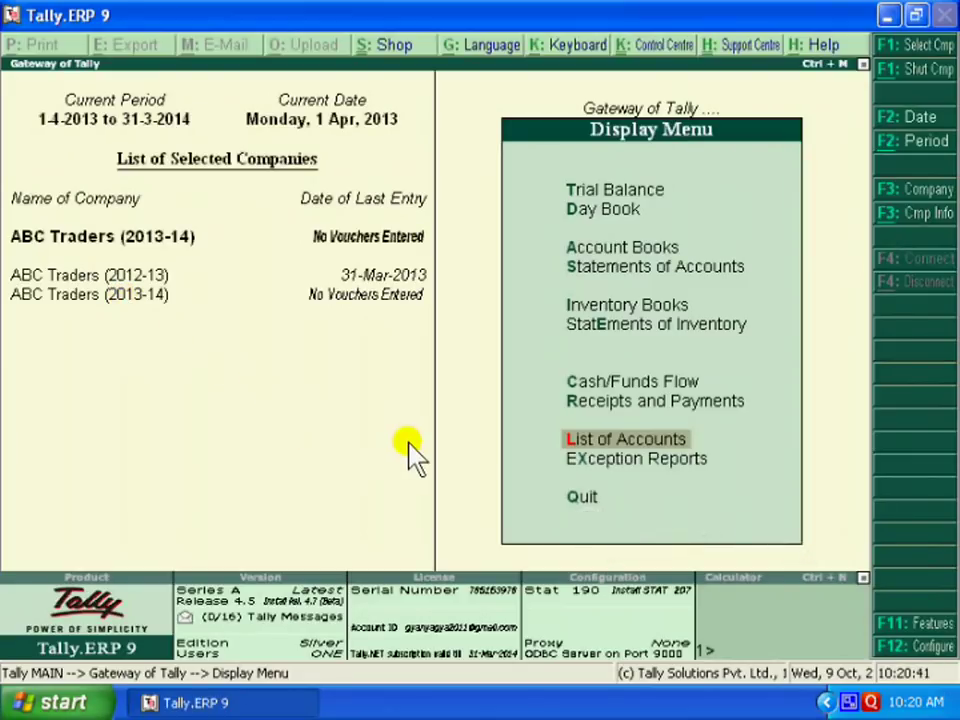
key("Escape")
key("Down")
key("Down")
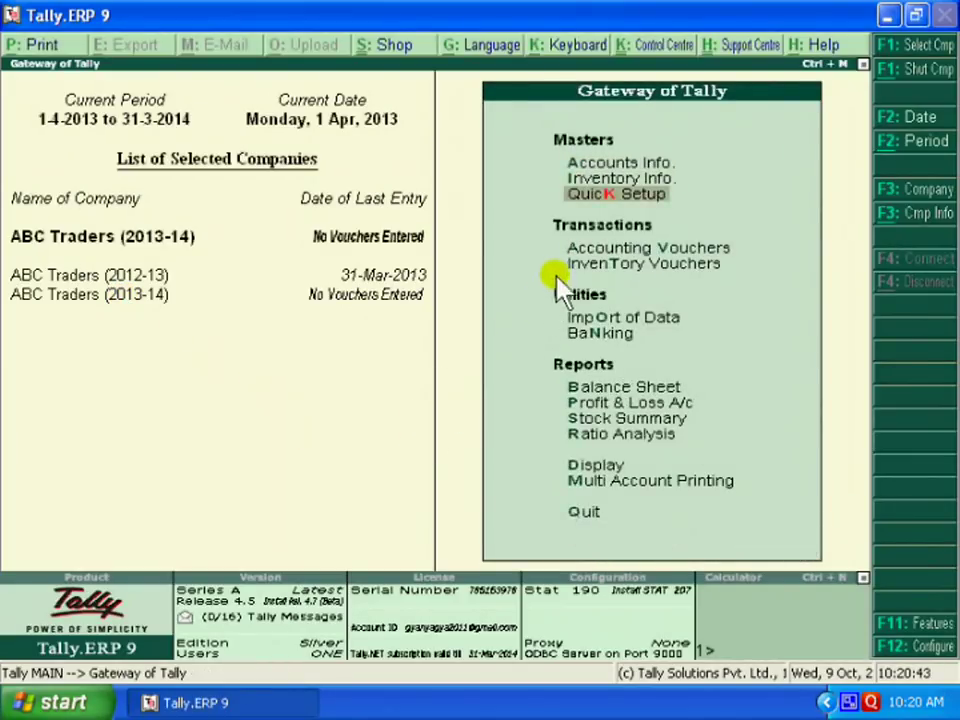
key("Down")
key("Down")
key("Down")
left_click(642, 320)
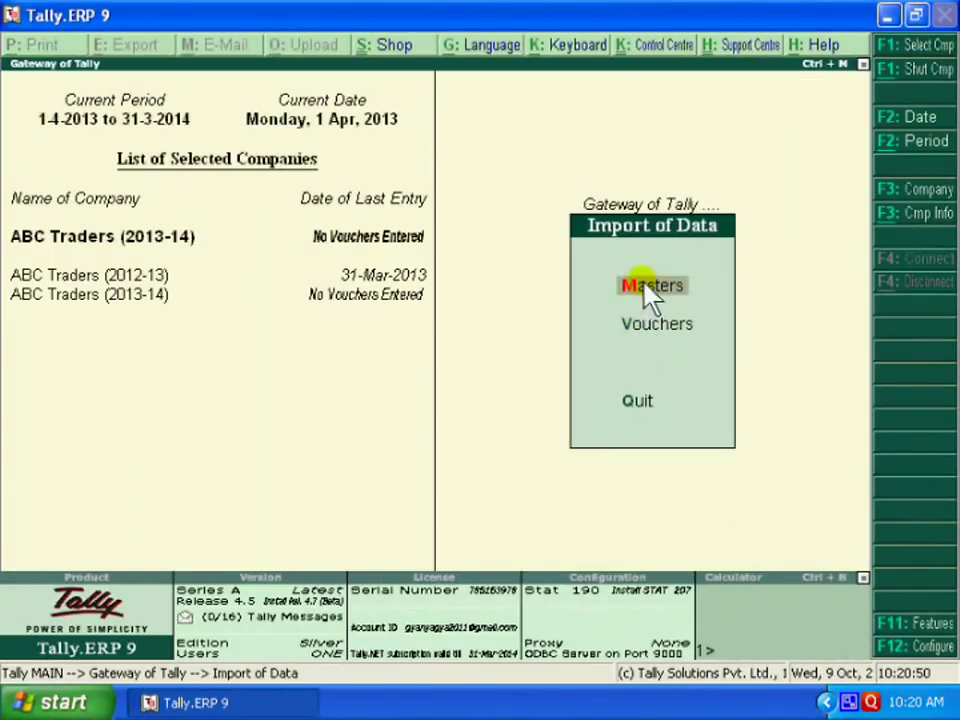
Step: Import the masters from master.xml, treating existing entries with Combine Opening Balances, and return to the Gateway of Tally
left_click(643, 292)
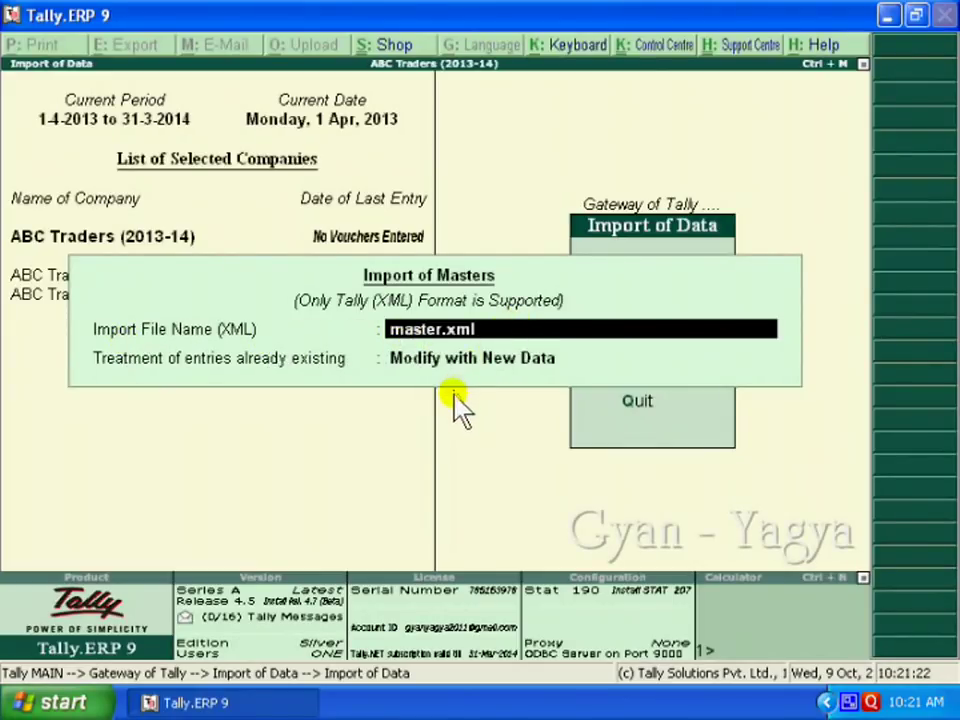
key("Return")
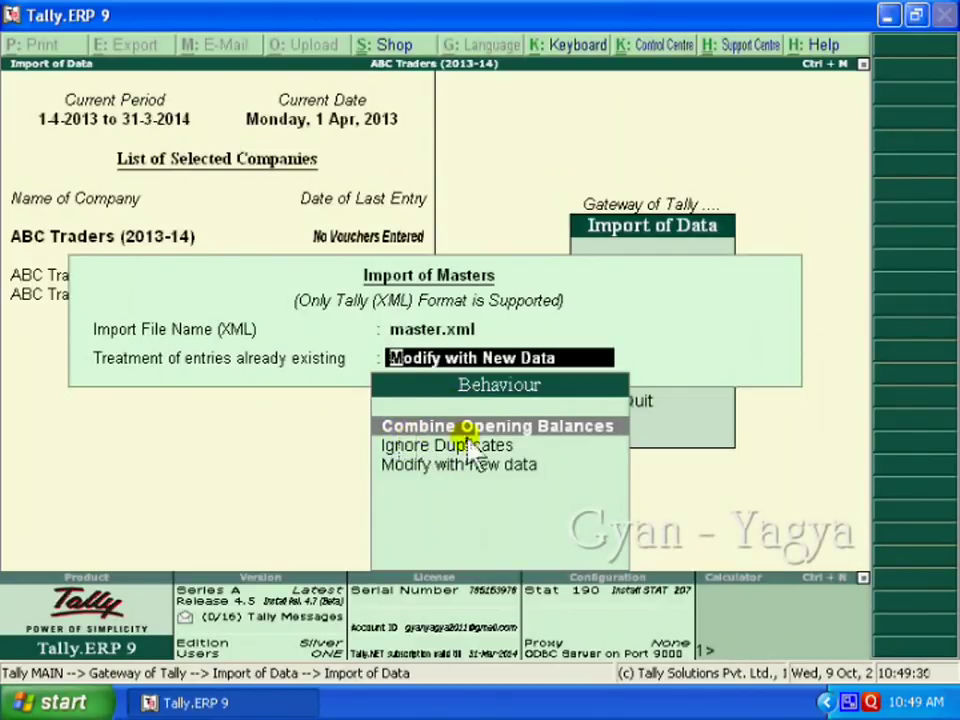
left_click(540, 430)
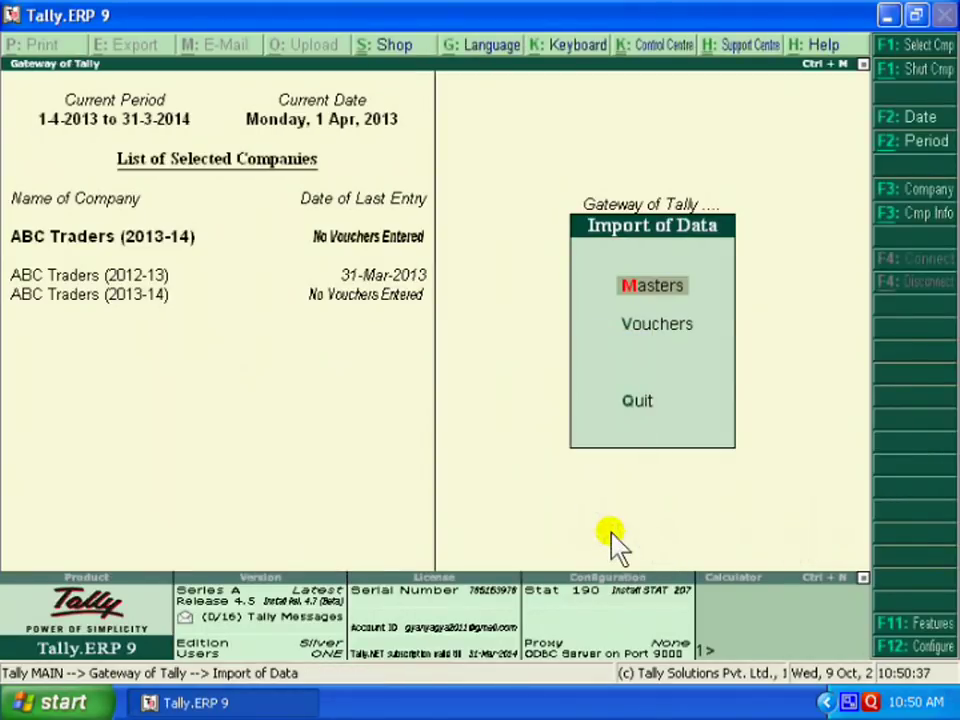
key("Escape")
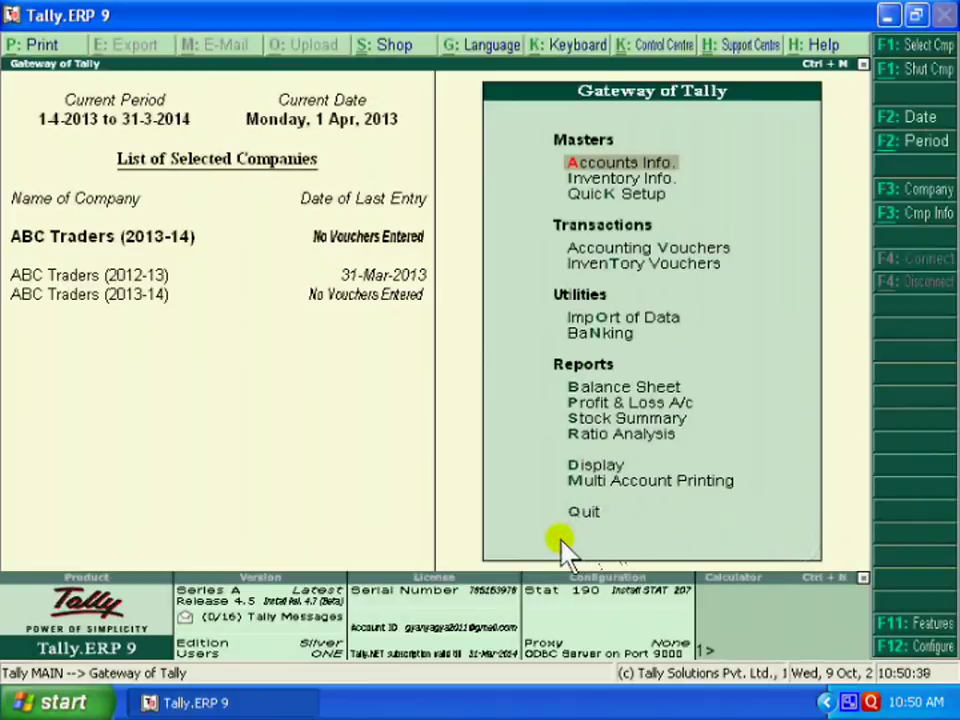
Step: Display the Manish Traders ledger vouchers in ABC Traders (2013-14) to check its opening balance, and return to the Gateway of Tally
key("Down")
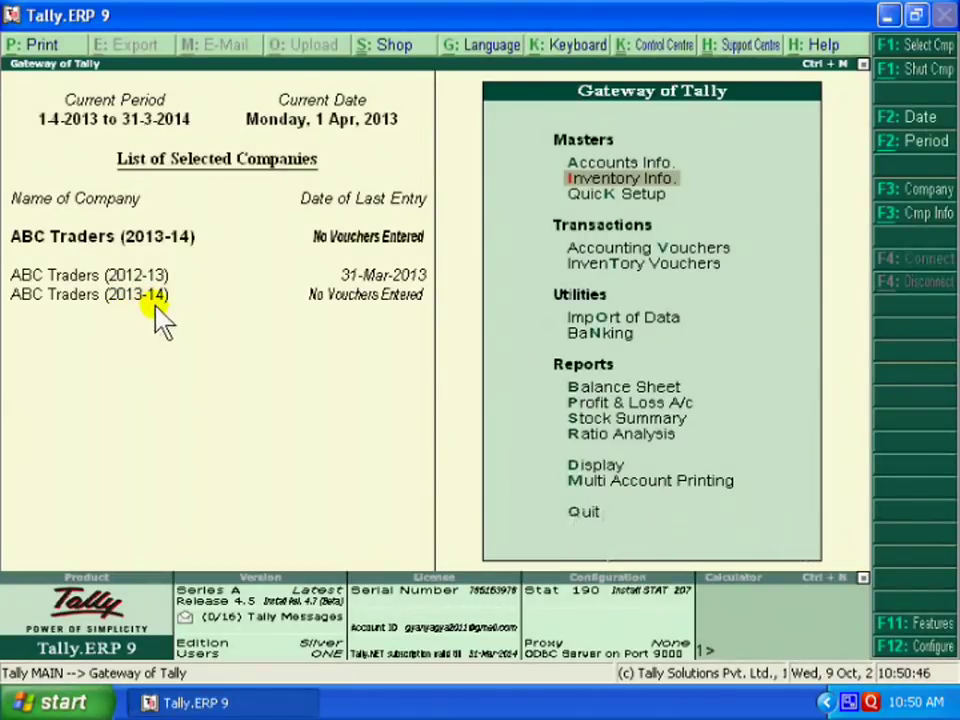
key("Down")
key("Down")
key("Down")
key("Down")
key("Down")
key("Down")
key("Down")
key("Down")
key("Down")
key("Down")
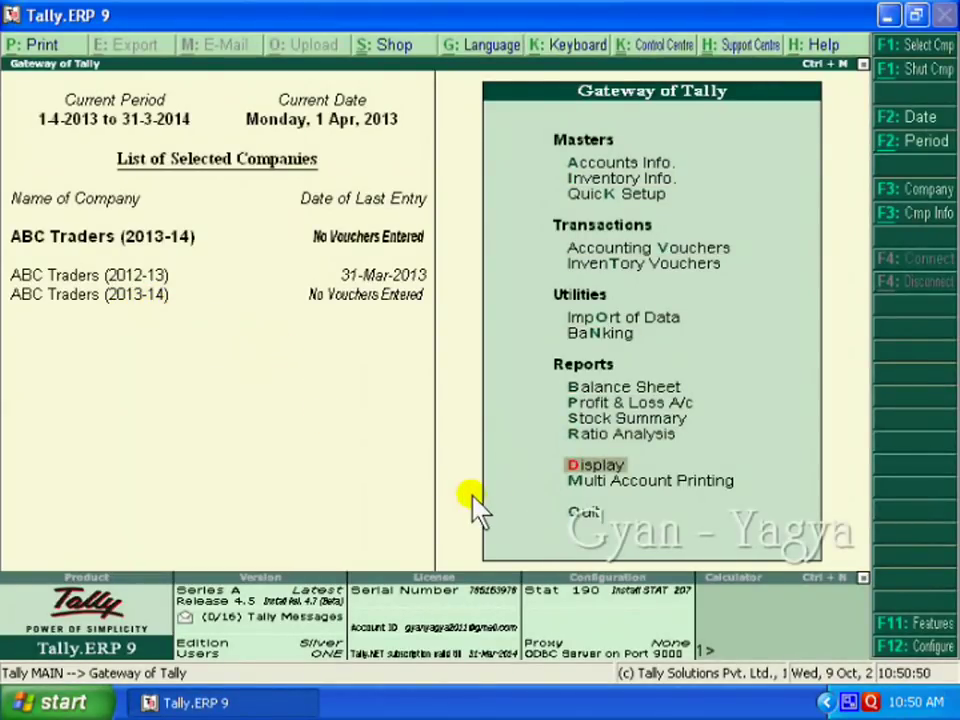
key("Return")
key("Down")
key("Down")
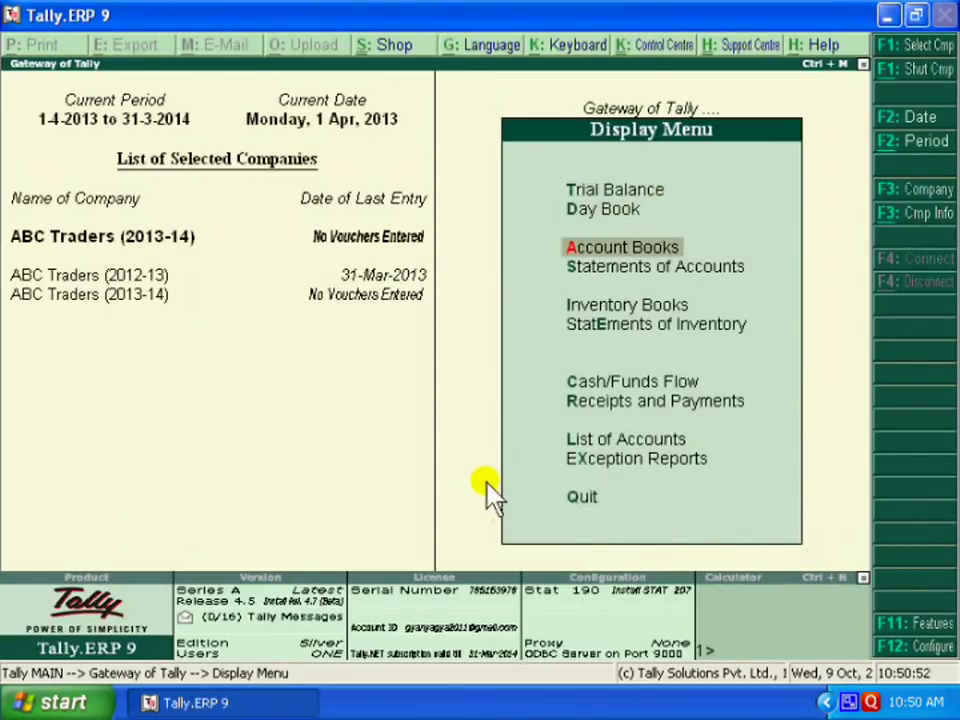
key("Return")
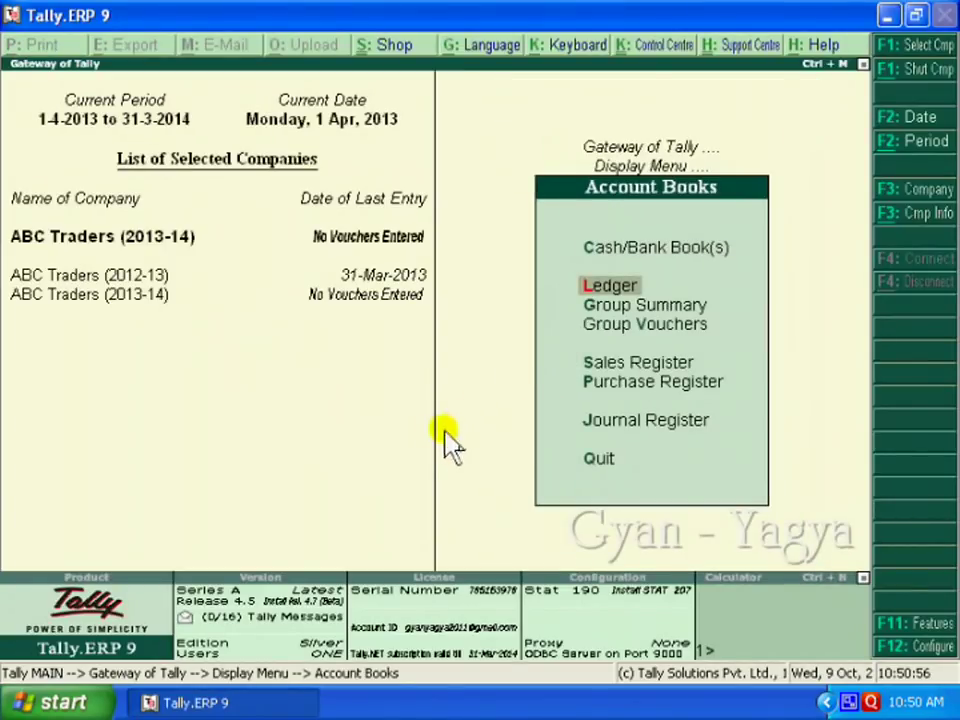
key("Return")
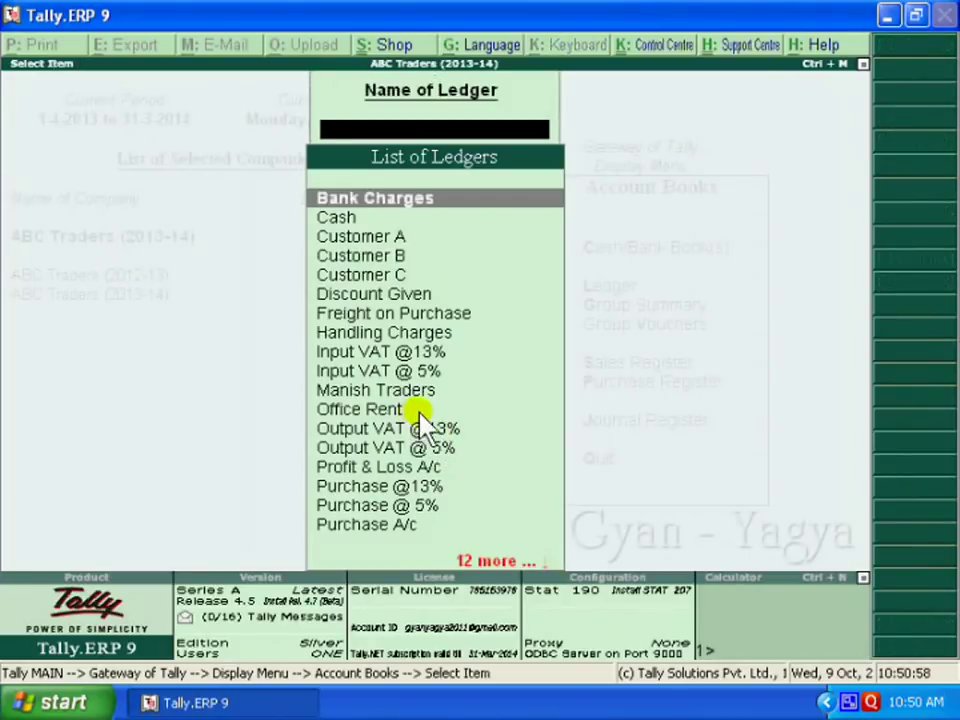
type("Man")
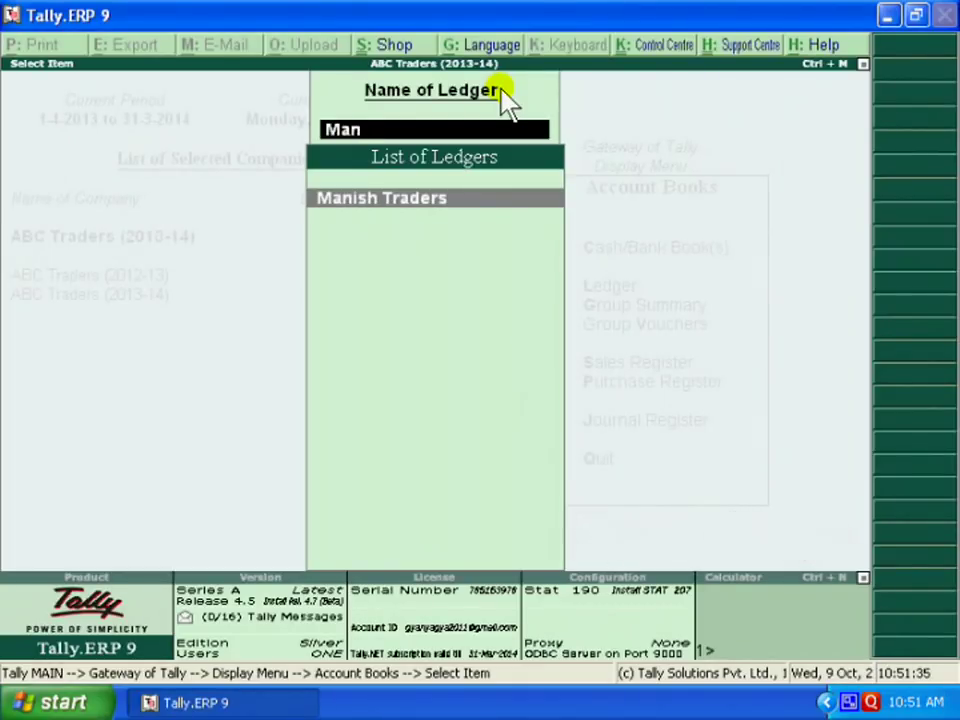
left_click(450, 215)
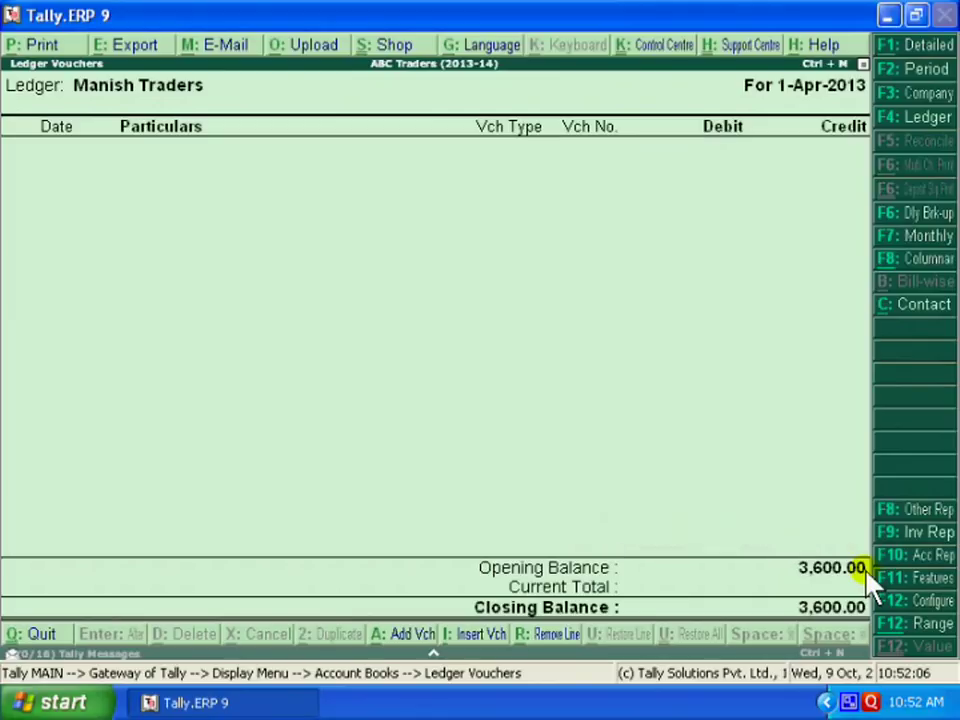
key("Escape")
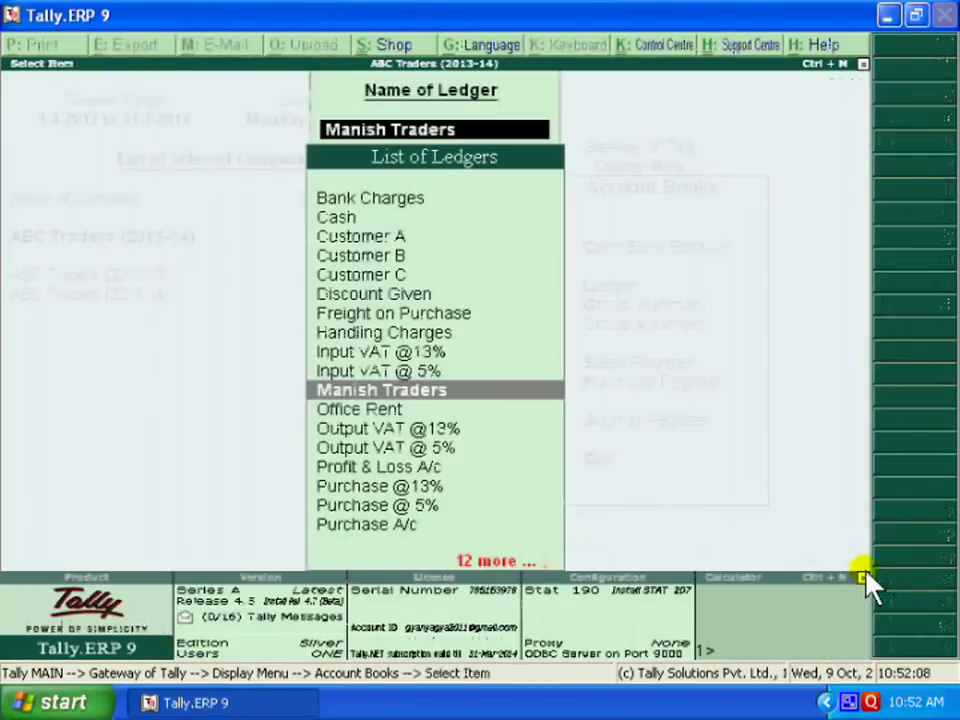
key("Escape")
key("Escape")
key("Escape")
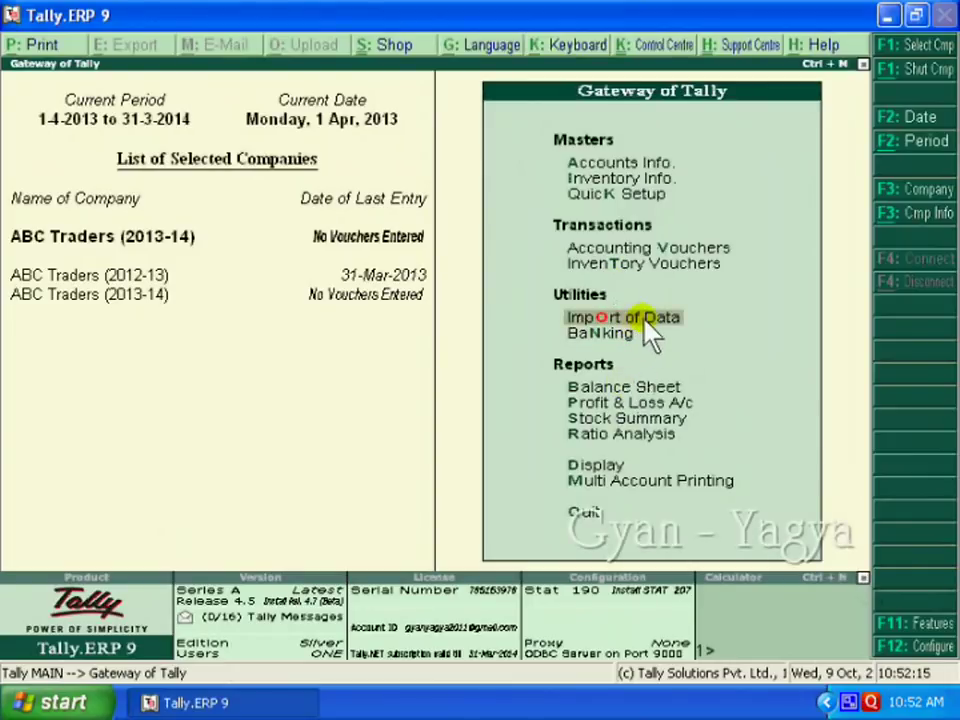
Step: Import the masters from master.xml again, treating existing entries with Modify with new data, and return to the Gateway of Tally
left_click(647, 323)
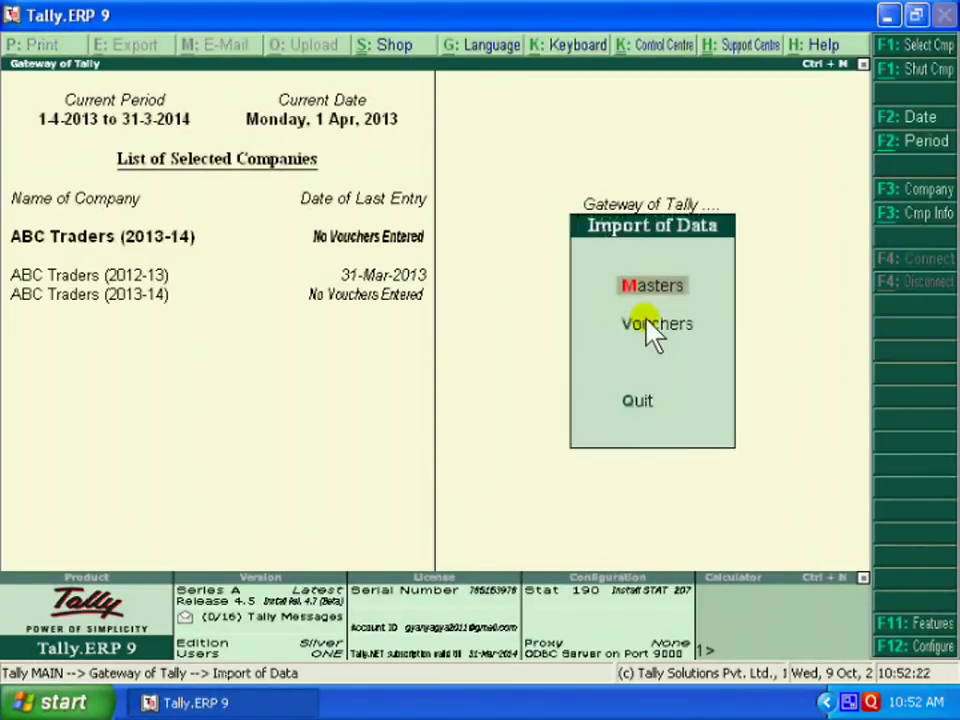
left_click(658, 300)
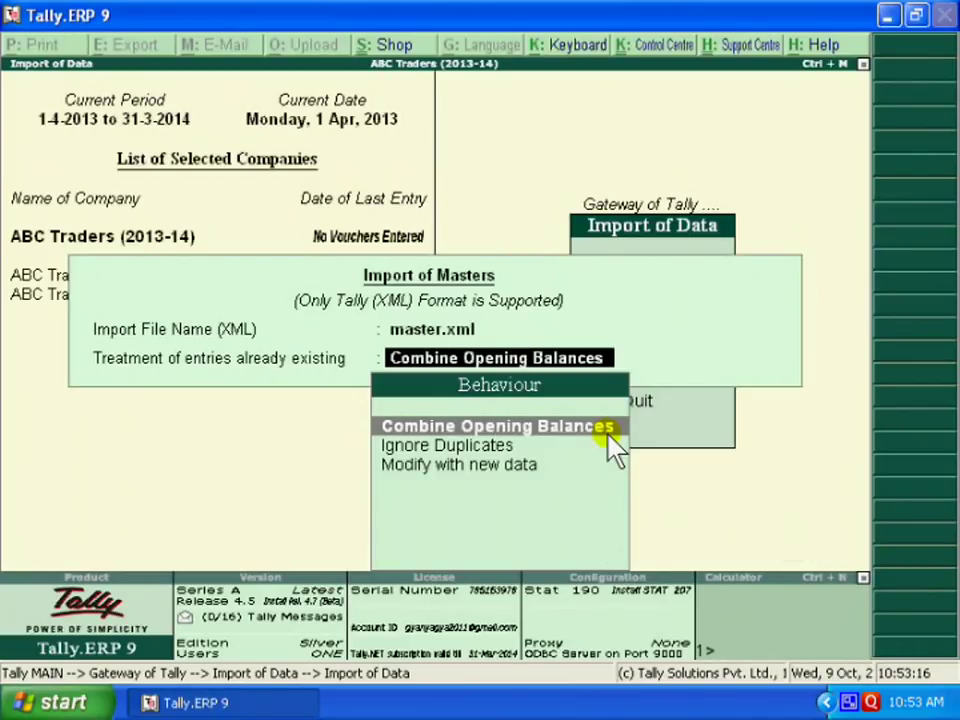
key("Down")
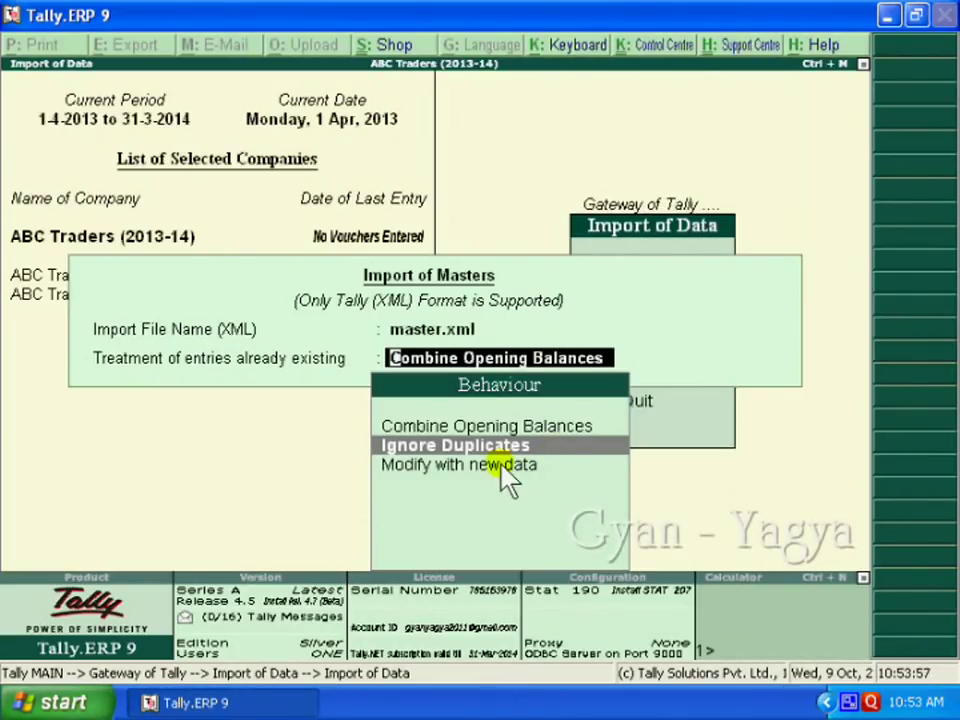
key("Down")
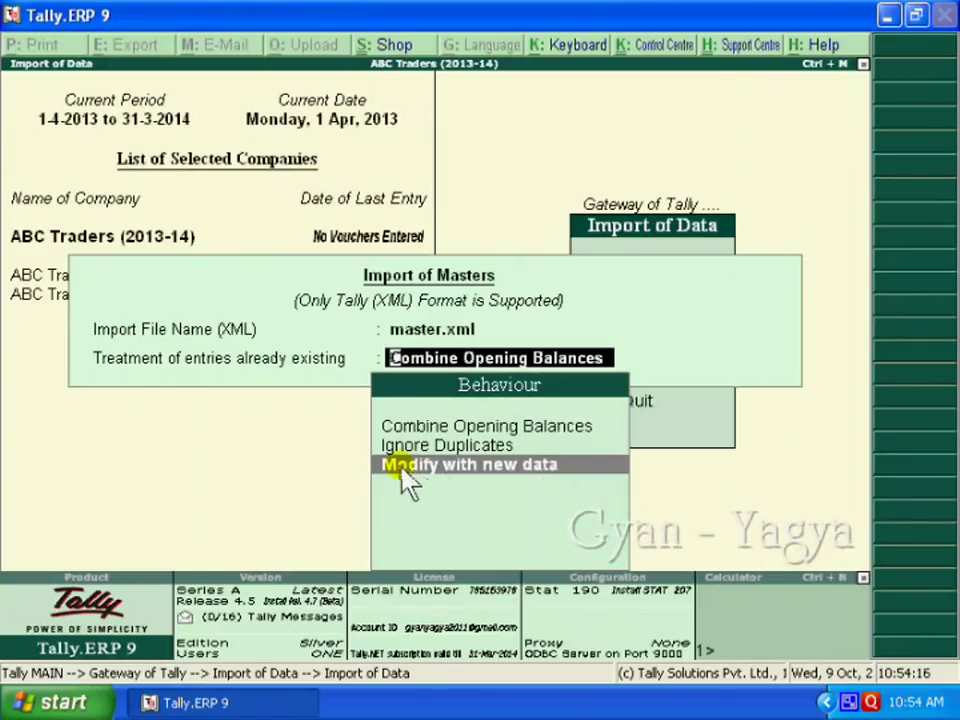
left_click(560, 476)
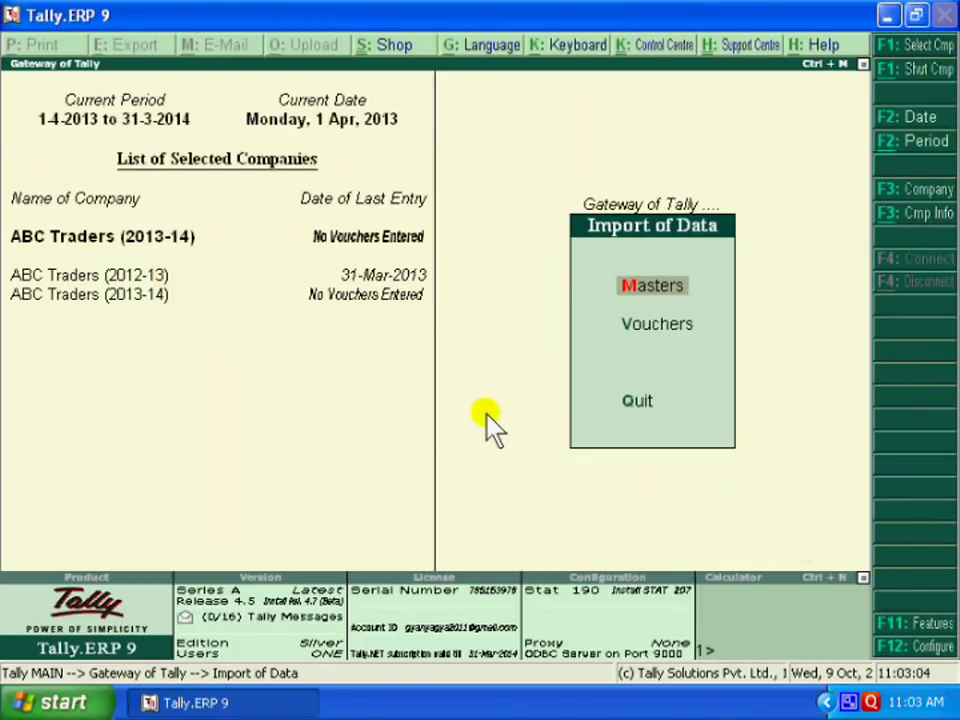
key("Escape")
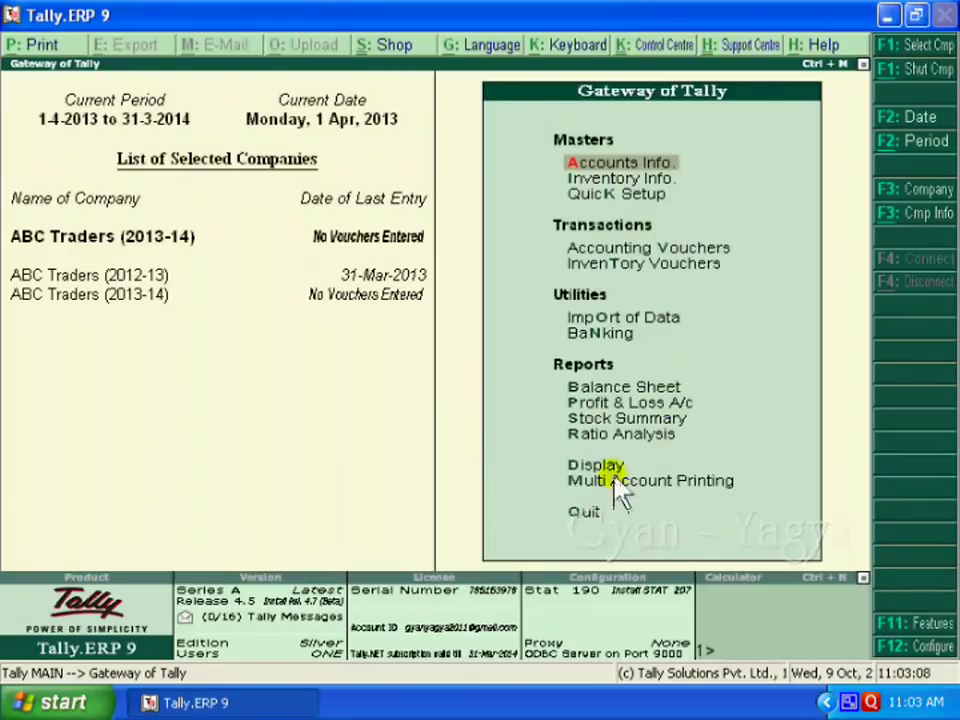
Step: Open the Manish Traders ledger account book to check its opening balance after the import with Modify with new data
key("Down")
key("Down")
key("Down")
key("Down")
key("Down")
key("Down")
key("Down")
key("Down")
key("Down")
key("Down")
key("Down")
key("Return")
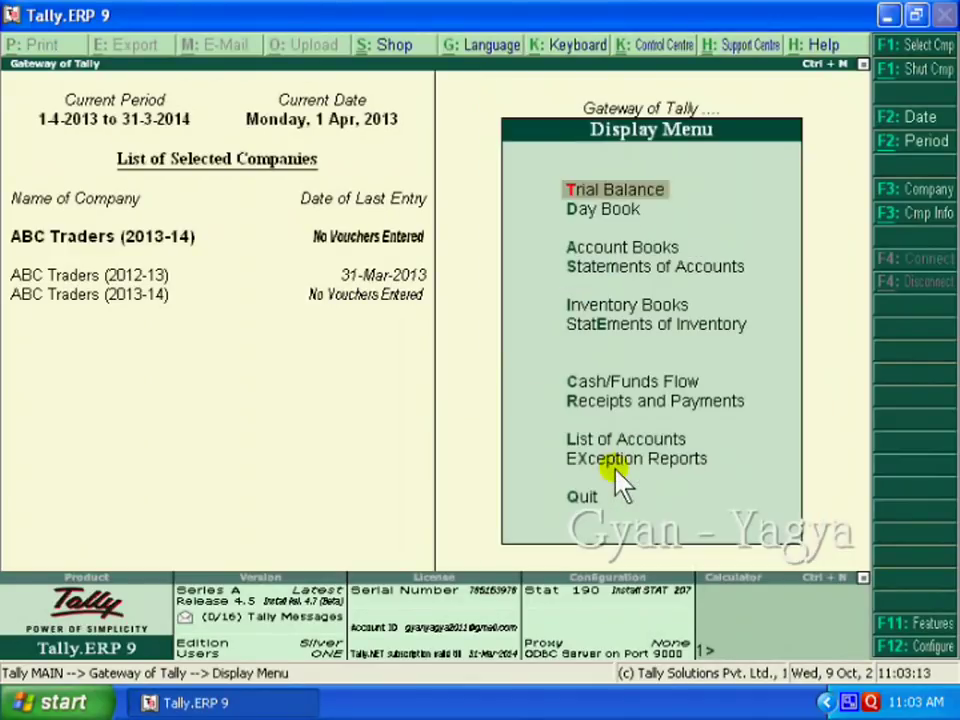
key("Down")
key("Down")
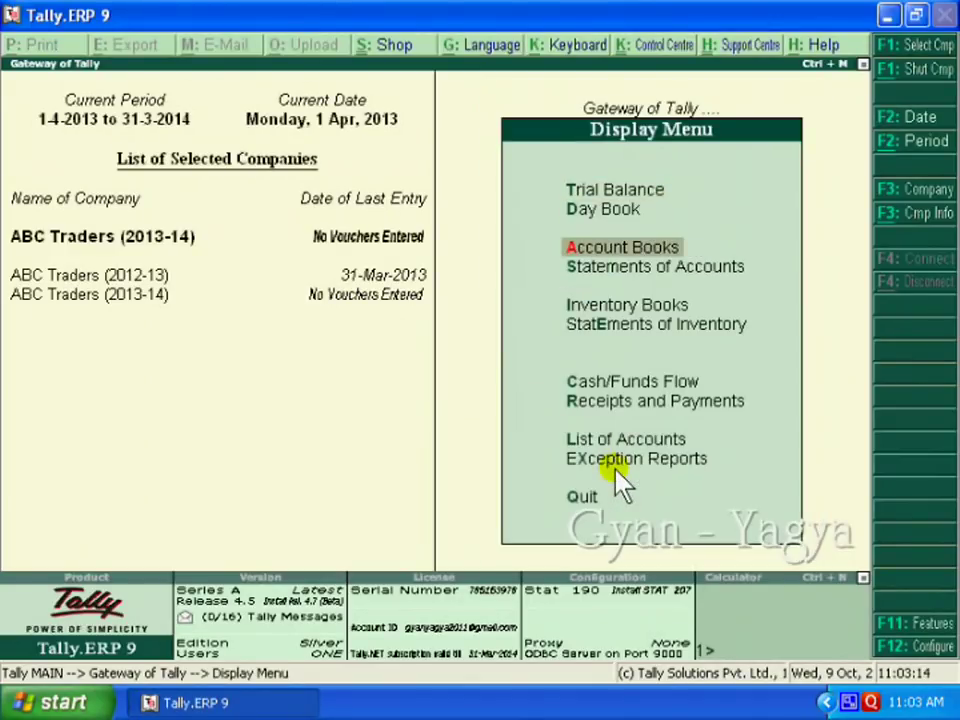
left_click(668, 250)
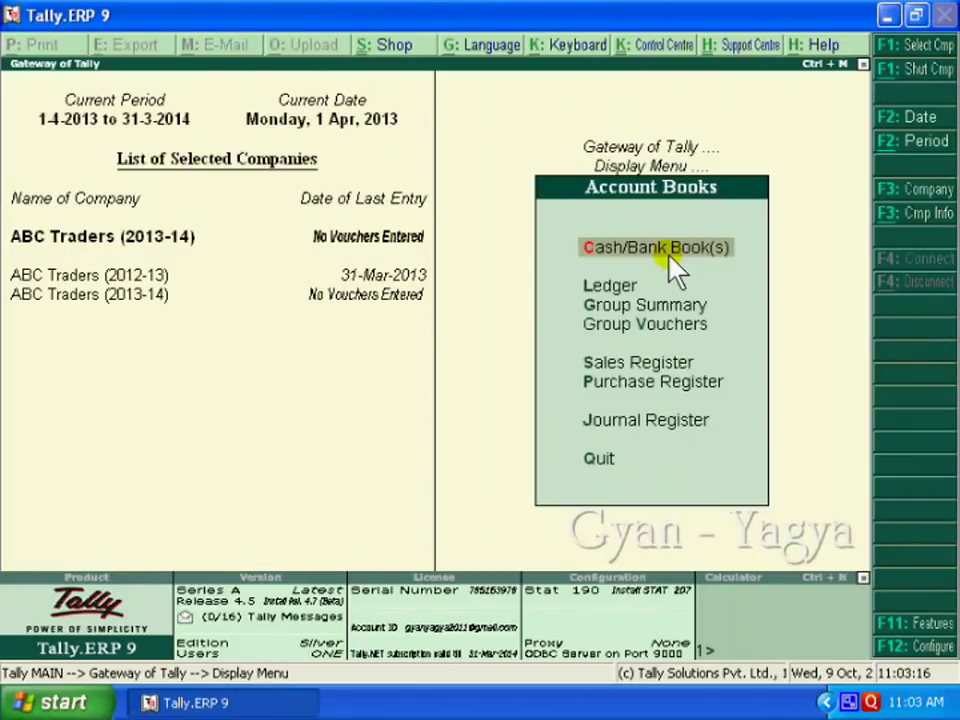
left_click(628, 300)
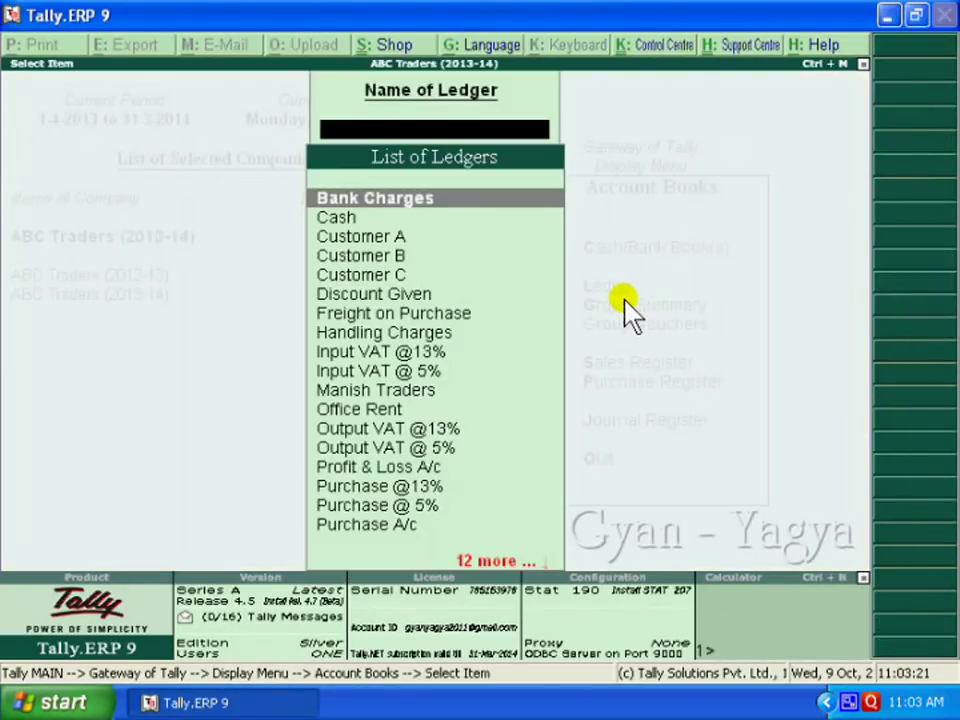
type("Ma")
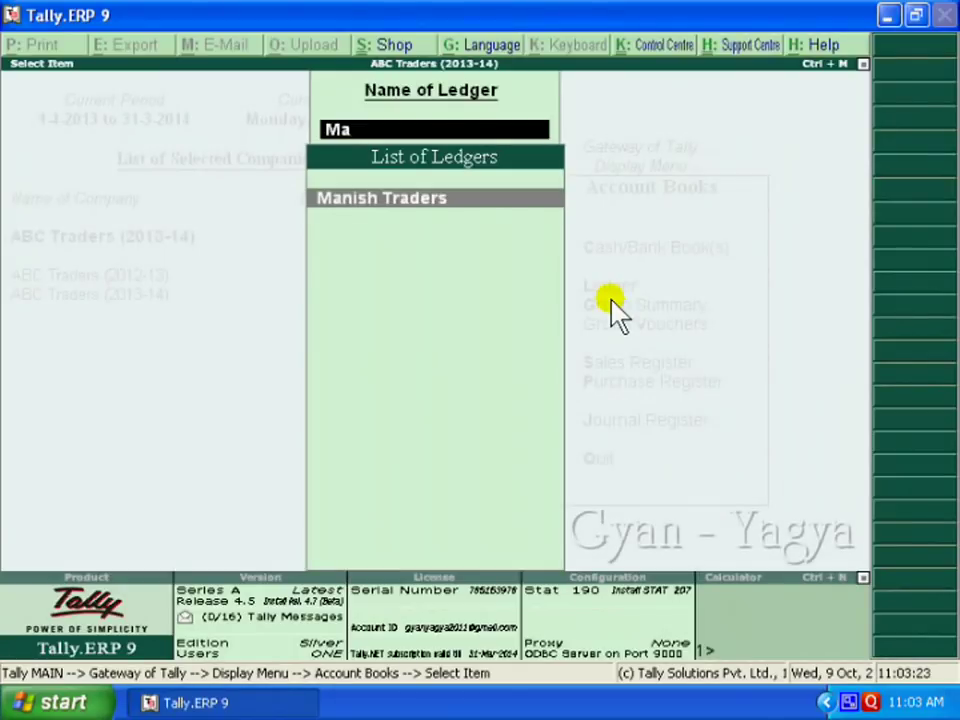
key("Return")
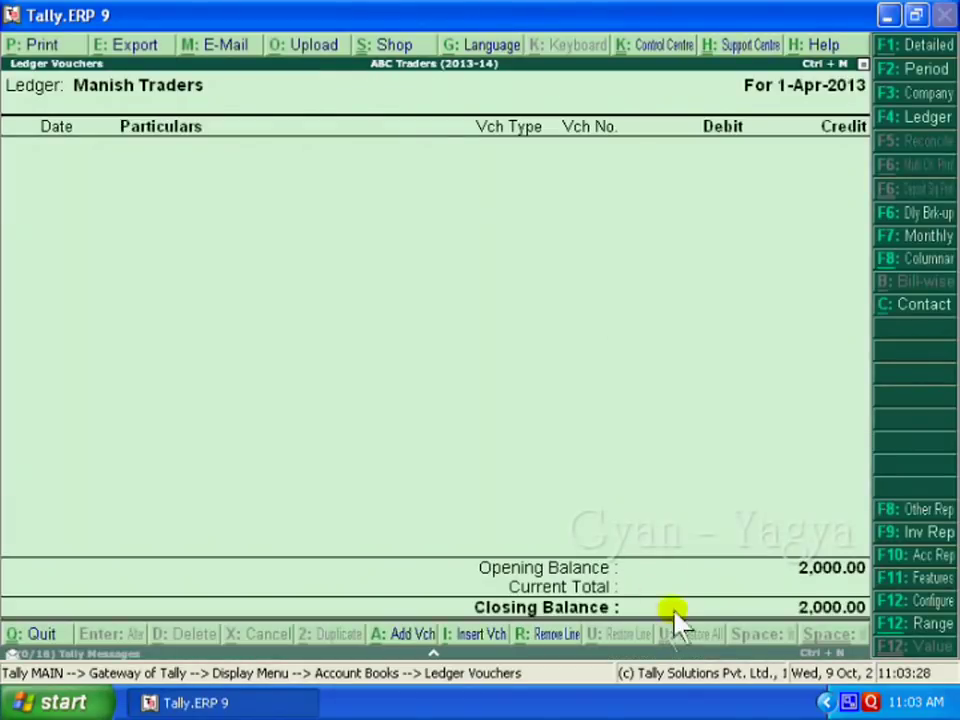